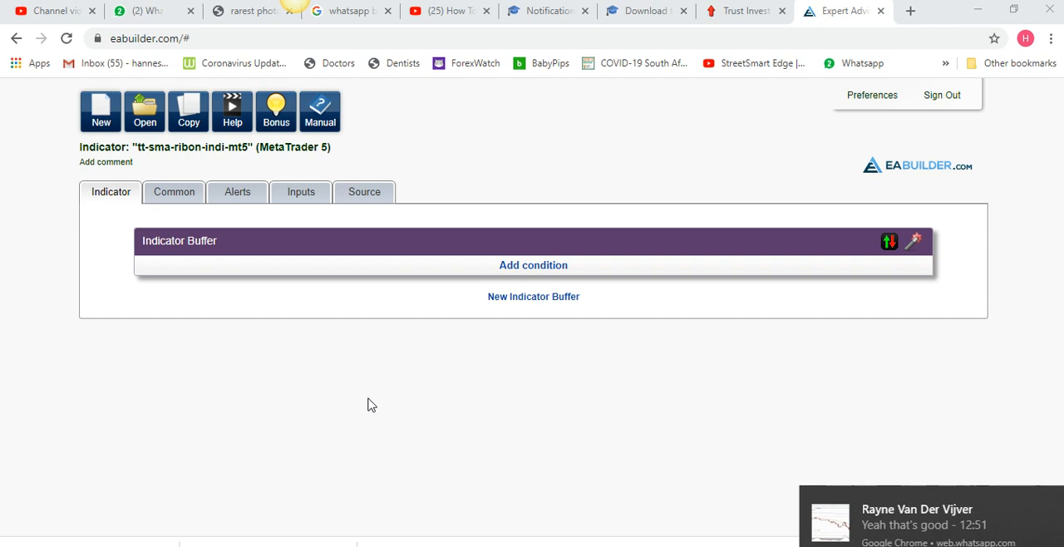
# Dismiss the incoming chat message notifications
pyautogui.moveTo(1013, 492)
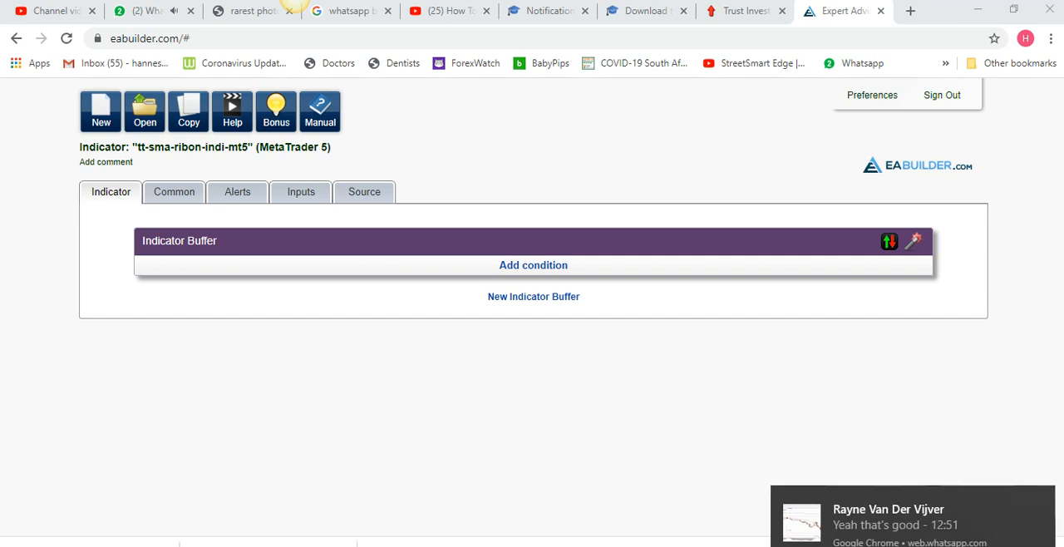
pyautogui.click(1042, 501)
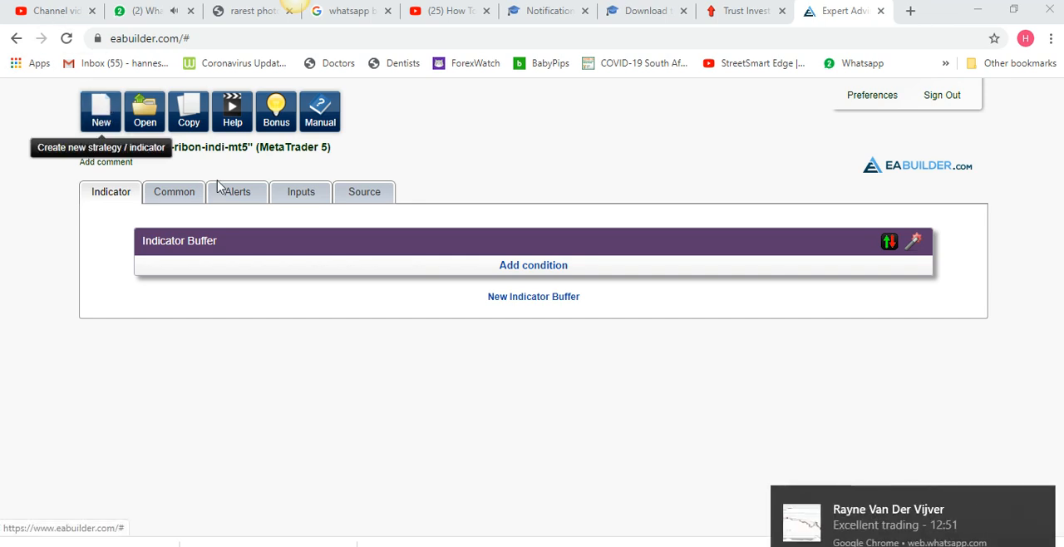
pyautogui.moveTo(1023, 507)
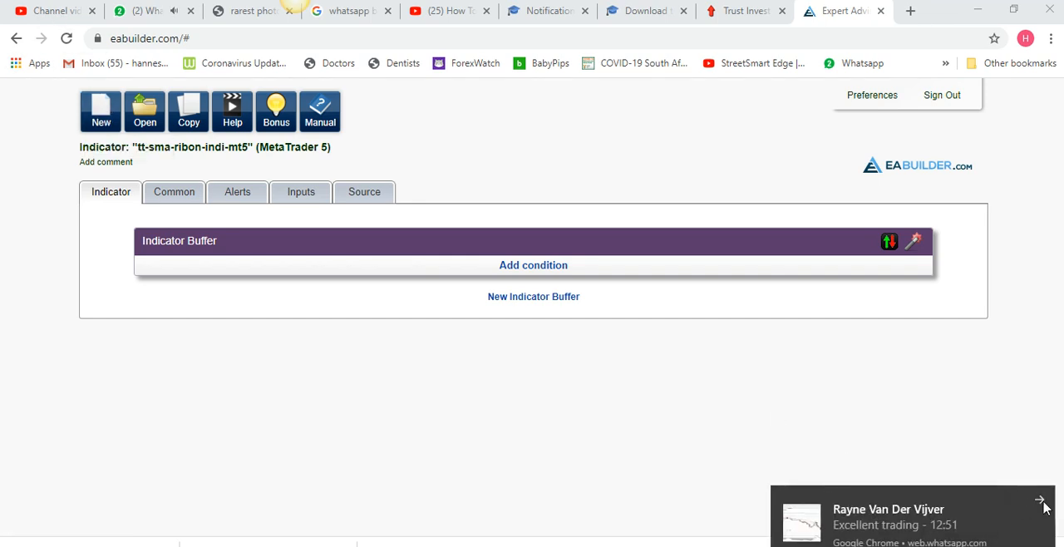
pyautogui.click(1040, 502)
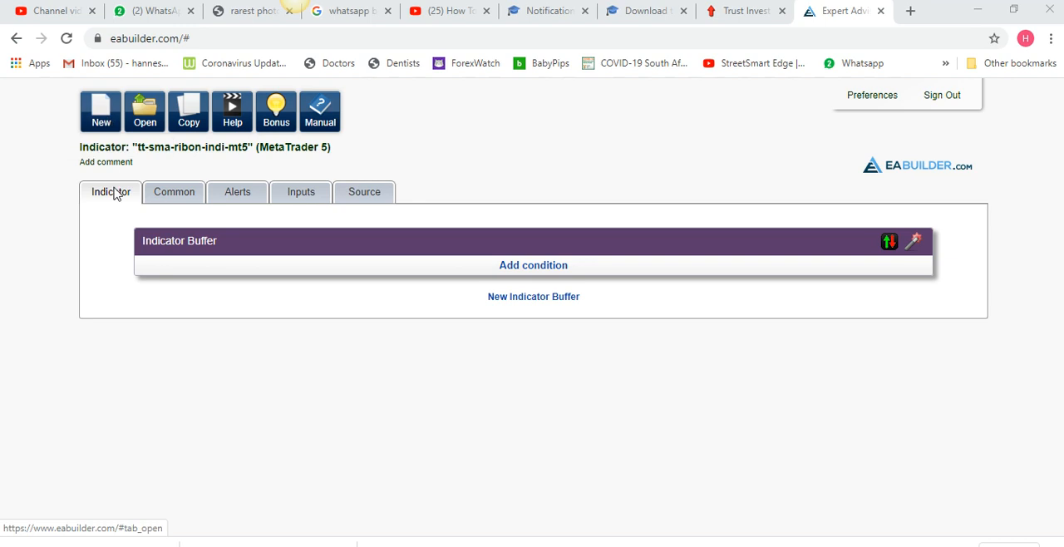
pyautogui.click(101, 123)
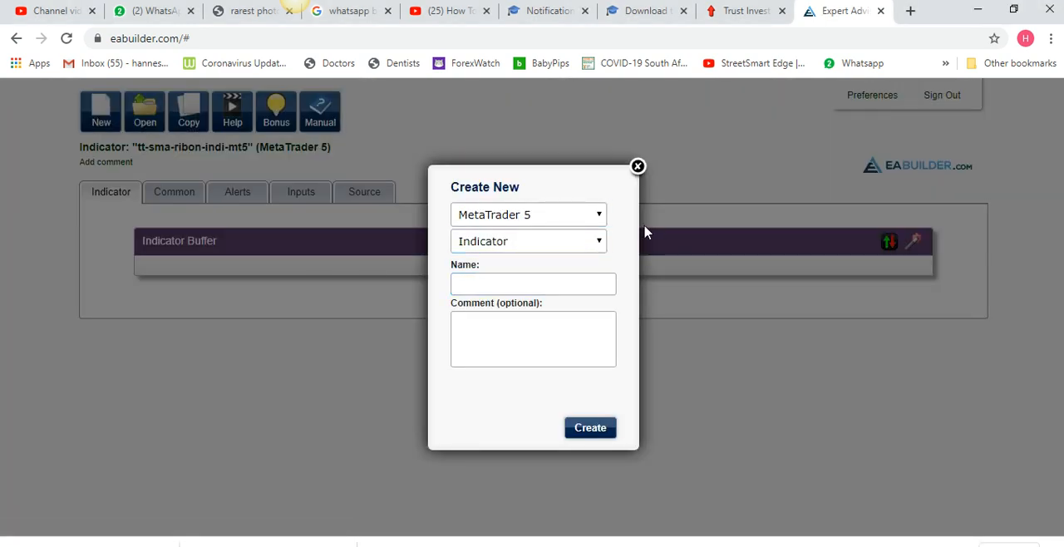
pyautogui.click(604, 216)
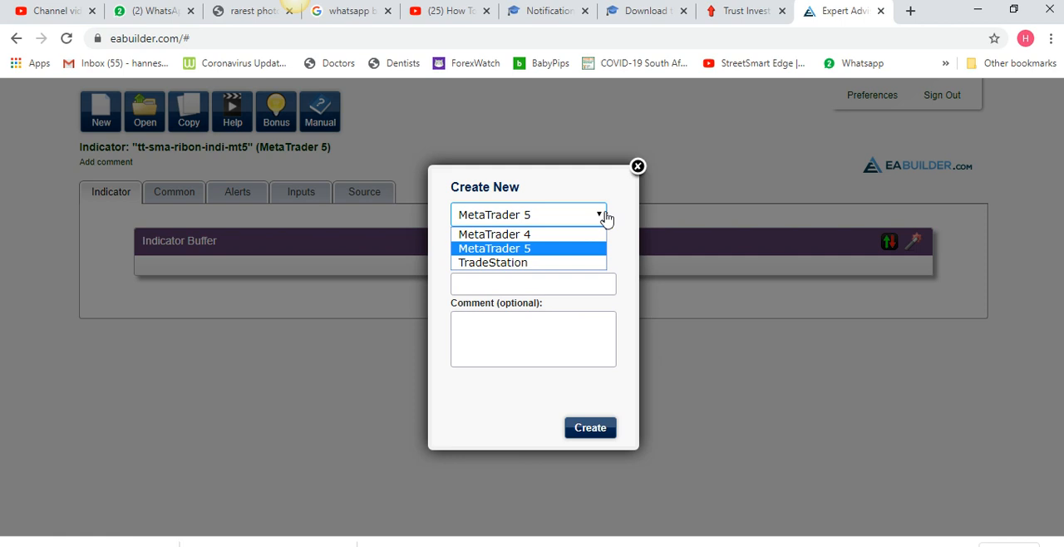
pyautogui.click(514, 249)
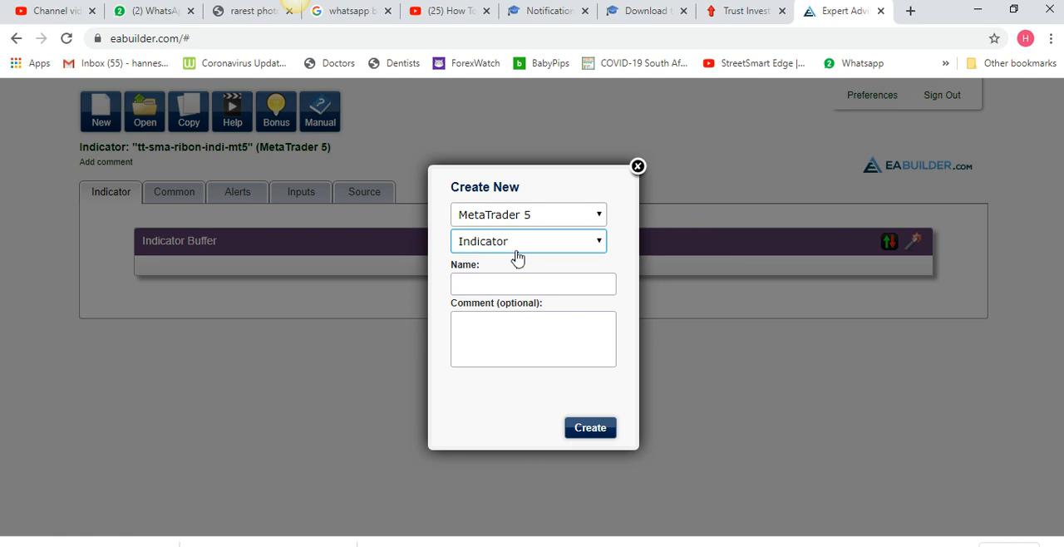
pyautogui.click(540, 324)
pyautogui.click(556, 242)
pyautogui.click(536, 290)
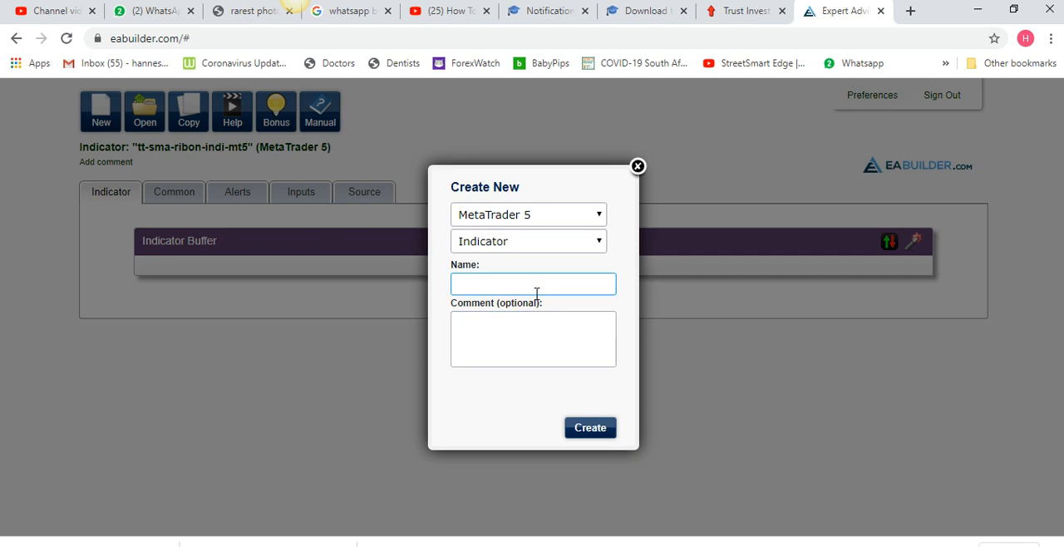
pyautogui.click(637, 167)
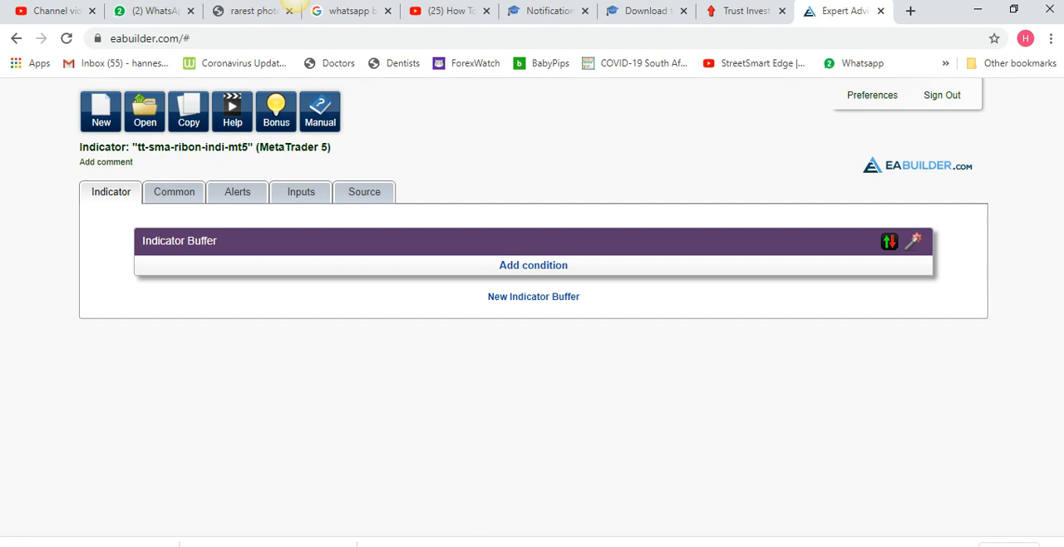
# Switch to MetaTrader 5 and examine the moving averages and SMA ribbon on the EURUSD and GBPUSD M5 charts
pyautogui.click(494, 545)
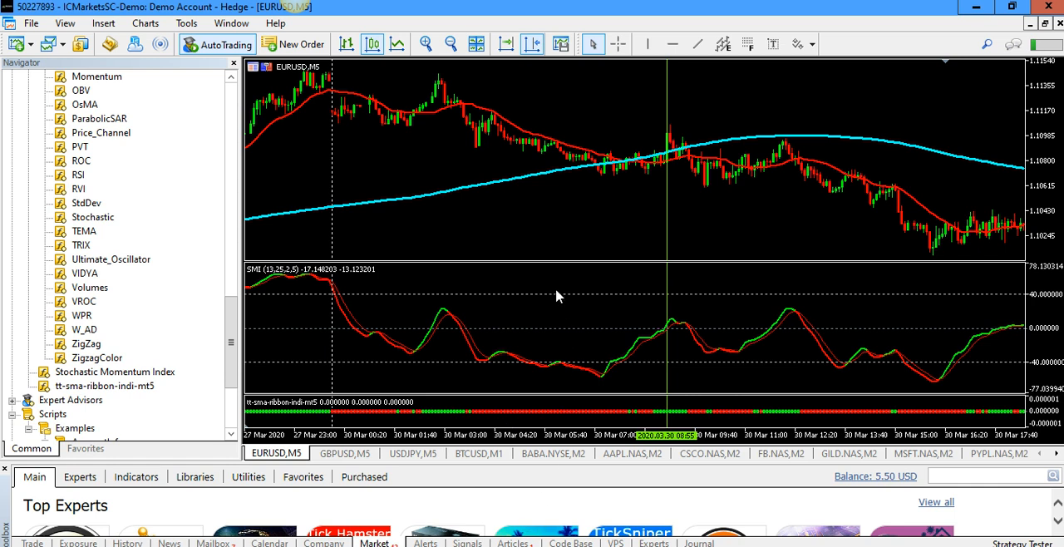
pyautogui.scroll(-3, 557, 297)
pyautogui.scroll(-9, 557, 296)
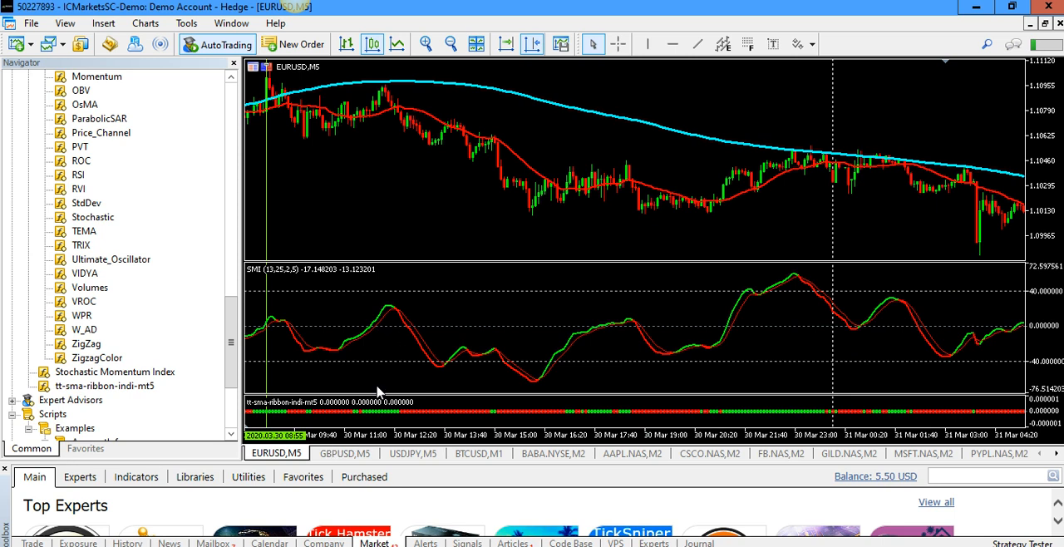
pyautogui.click(347, 457)
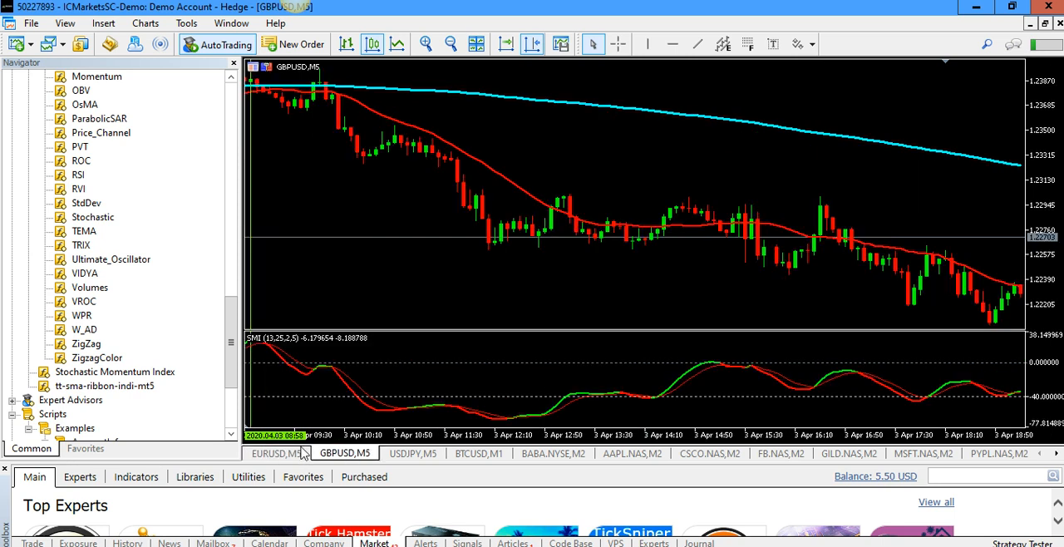
pyautogui.scroll(-2, 520, 282)
pyautogui.scroll(-2, 520, 281)
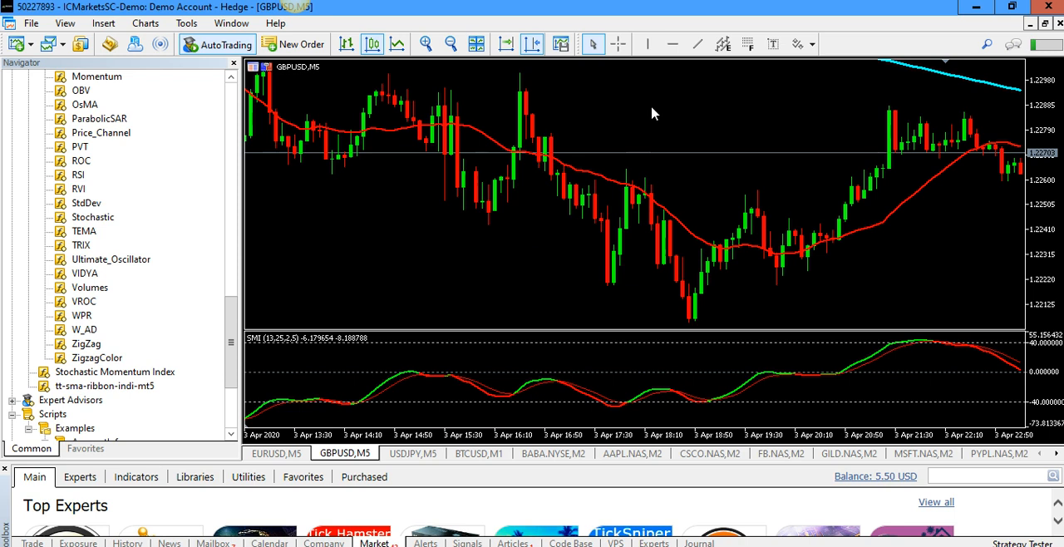
pyautogui.rightClick(680, 126)
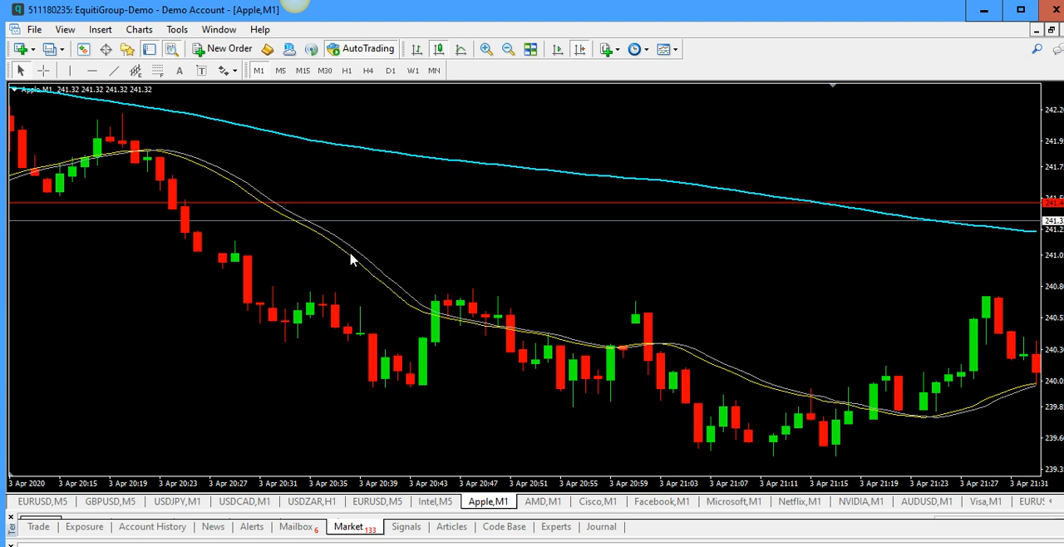
# Check the white moving average's parameters on the Apple M1 chart in MetaTrader 4 and compare its crossings with the yellow one
pyautogui.moveTo(357, 258)
pyautogui.doubleClick(360, 253)
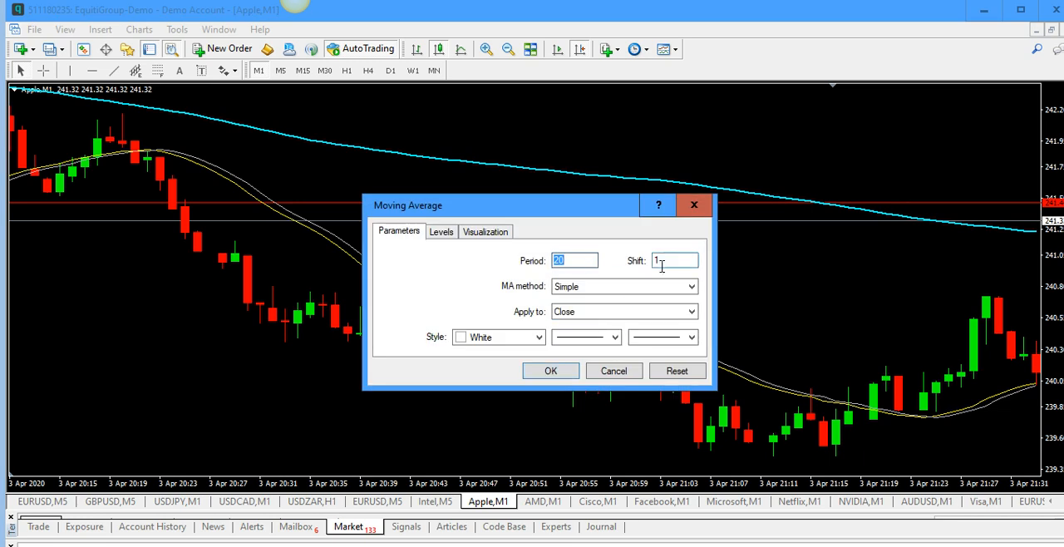
pyautogui.click(548, 373)
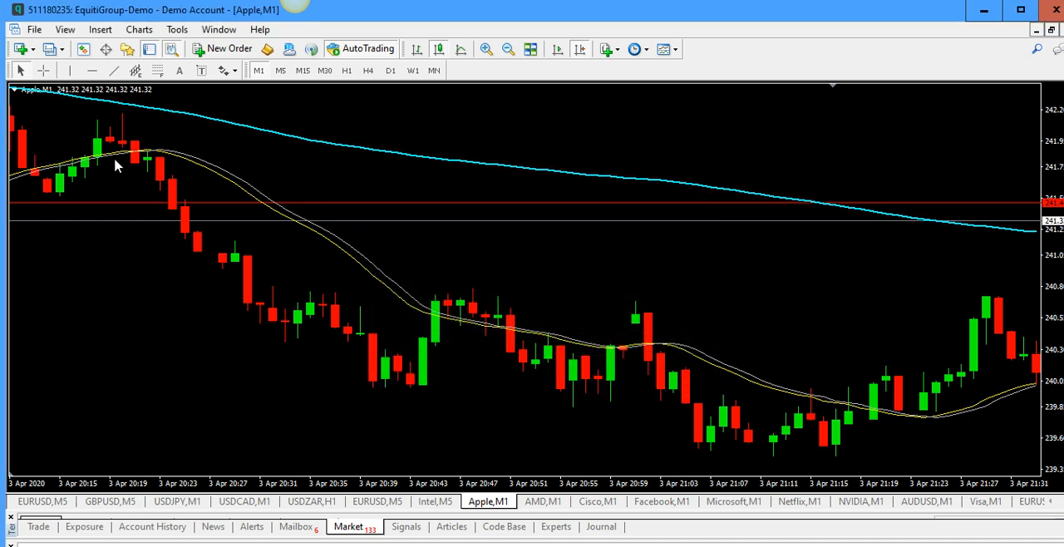
pyautogui.moveTo(161, 159)
pyautogui.moveTo(625, 353)
pyautogui.moveTo(296, 545)
# Return to EA Builder and start a buffer condition with a simple Moving Average as the first operand, using SMA_Period as its period
pyautogui.click(296, 509)
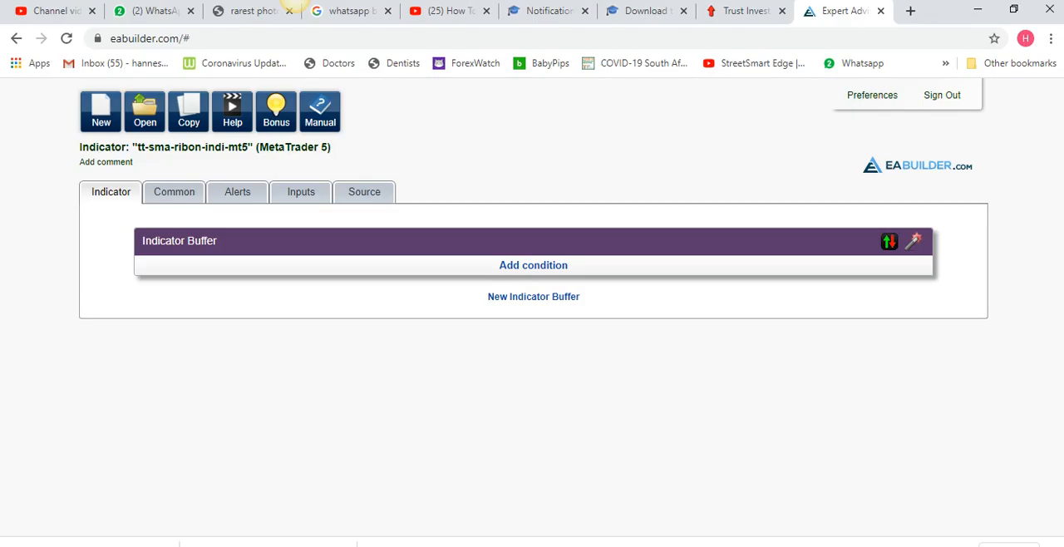
pyautogui.click(500, 266)
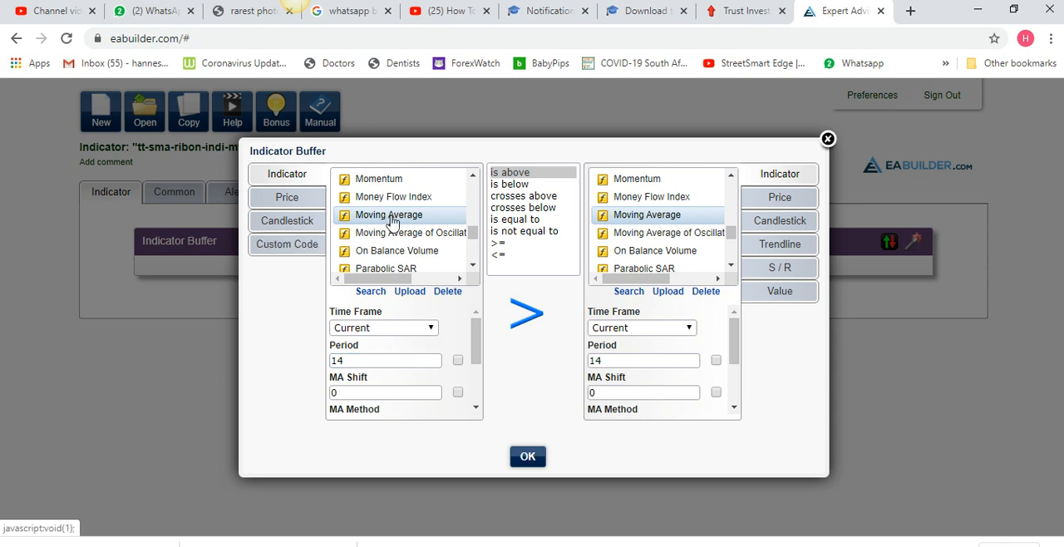
pyautogui.click(457, 363)
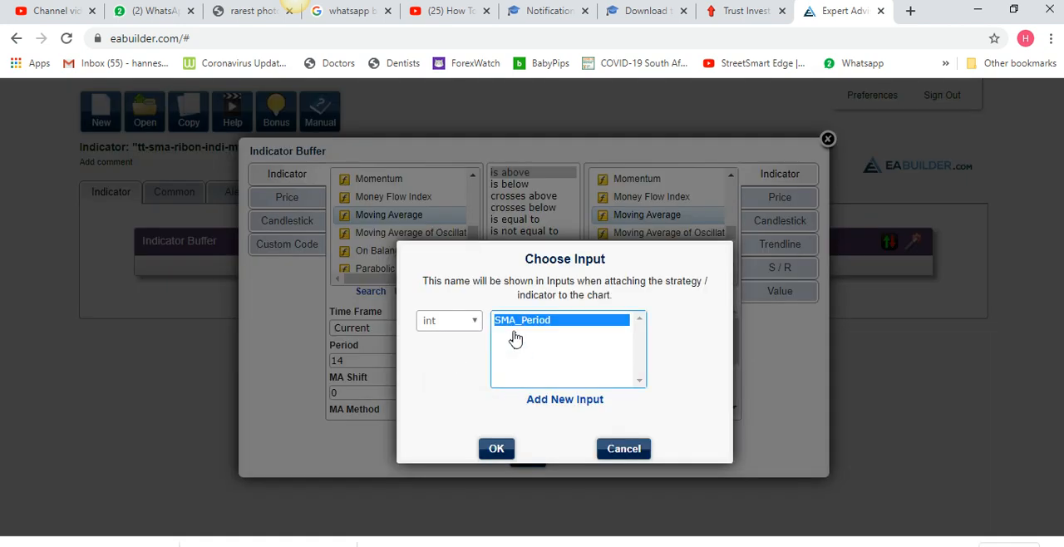
pyautogui.click(491, 451)
pyautogui.moveTo(476, 353); pyautogui.dragTo(474, 404)
pyautogui.click(436, 405)
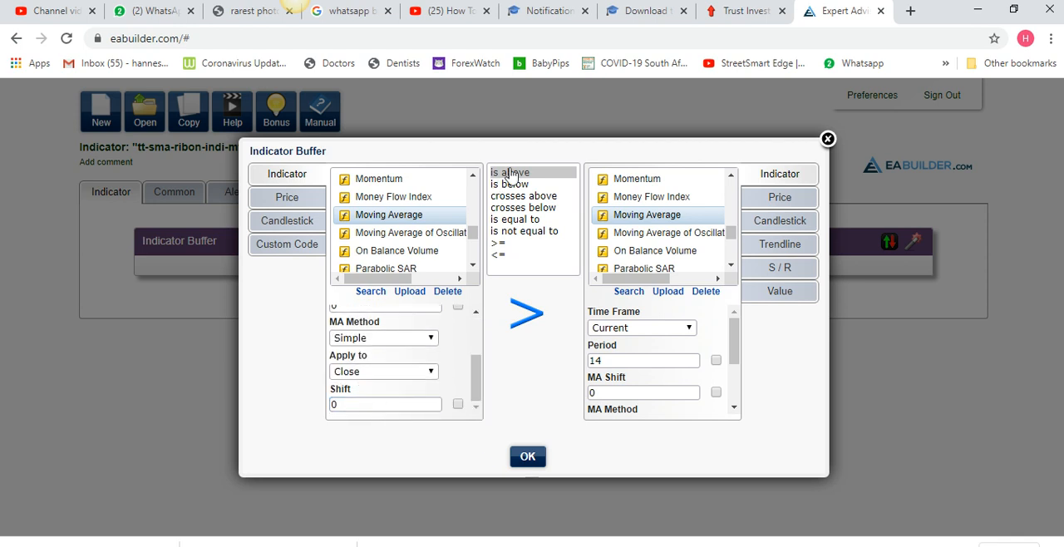
# Complete the "is above" condition with a second Moving Average using SMA_Period as its period and a shift of 1
pyautogui.click(715, 359)
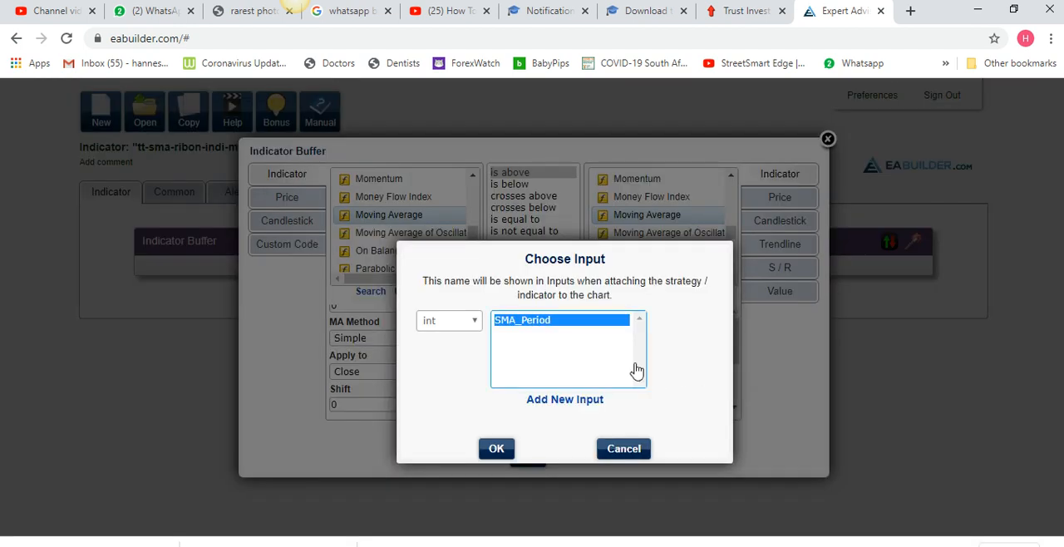
pyautogui.click(496, 452)
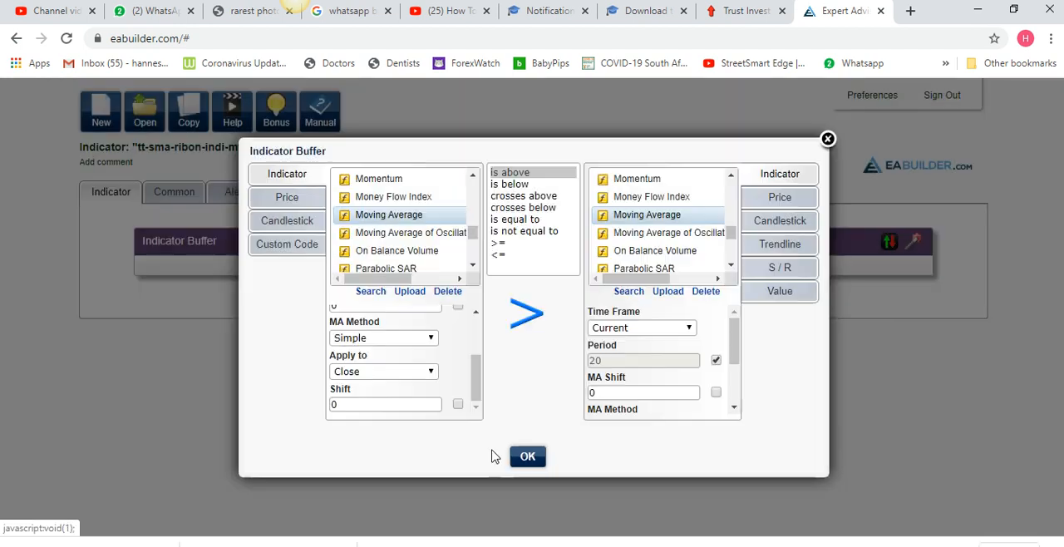
pyautogui.click(703, 403)
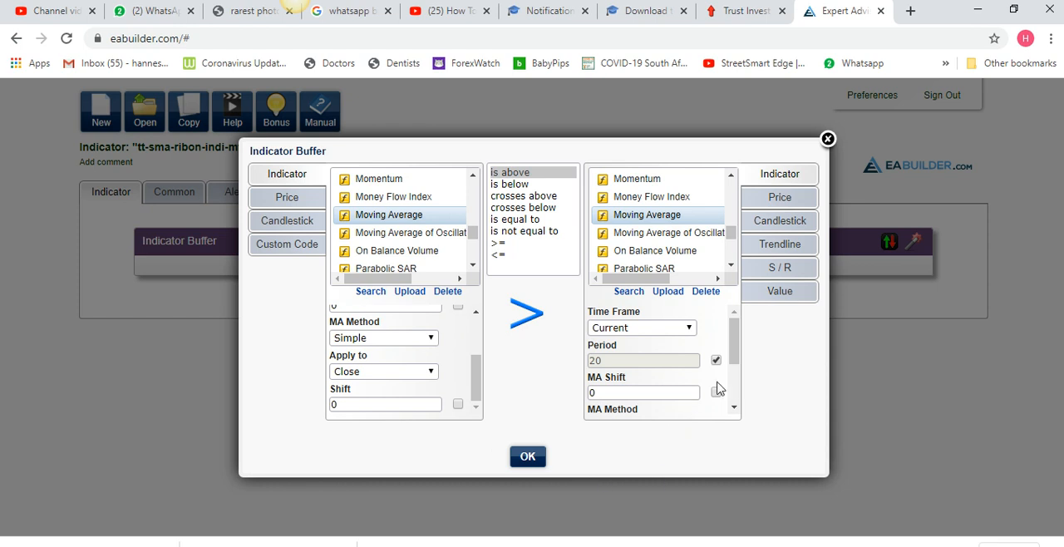
pyautogui.moveTo(734, 361); pyautogui.dragTo(744, 414)
pyautogui.click(663, 409)
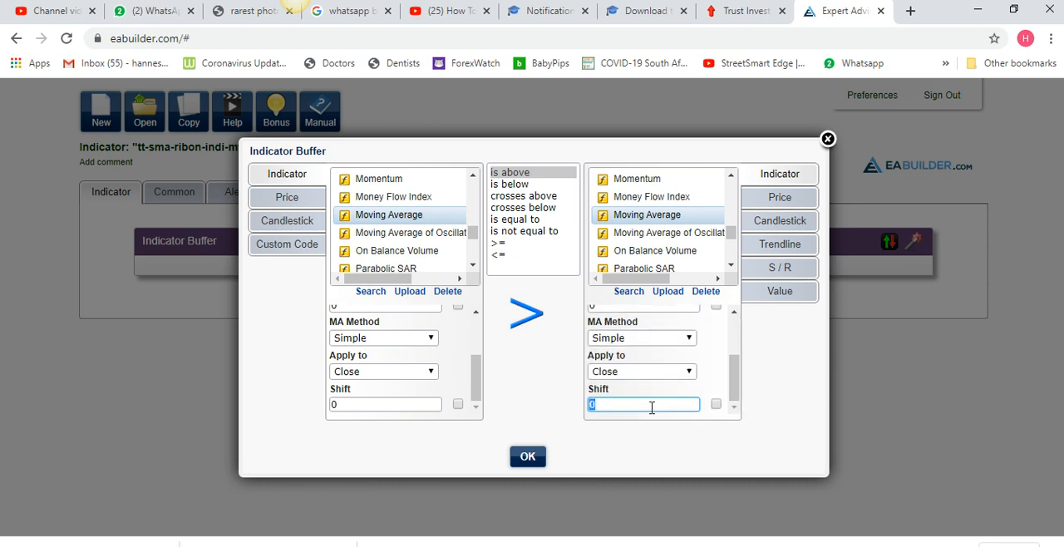
pyautogui.click(528, 458)
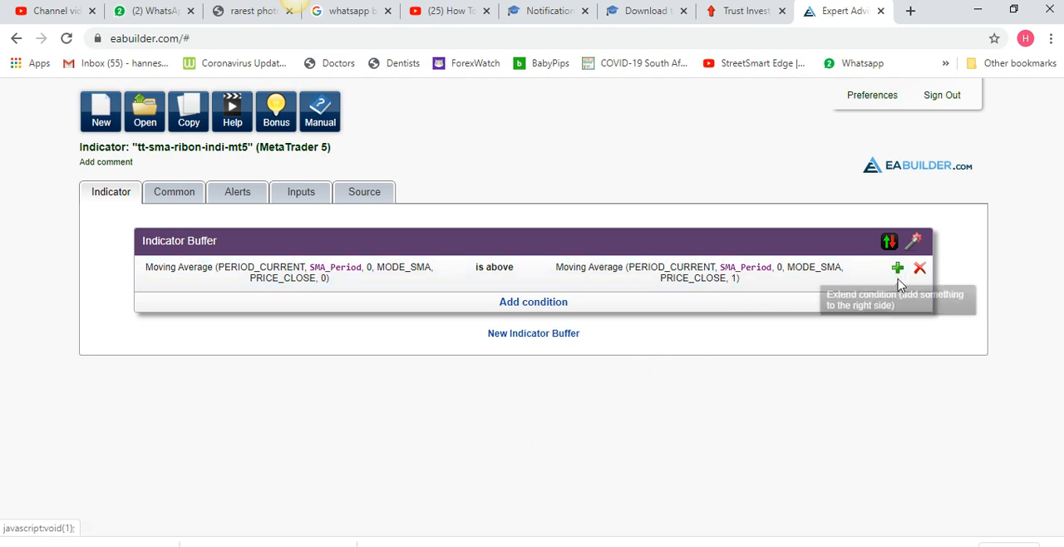
# Set the indicator buffer's arrow type to Custom with arrow code 159
pyautogui.click(890, 242)
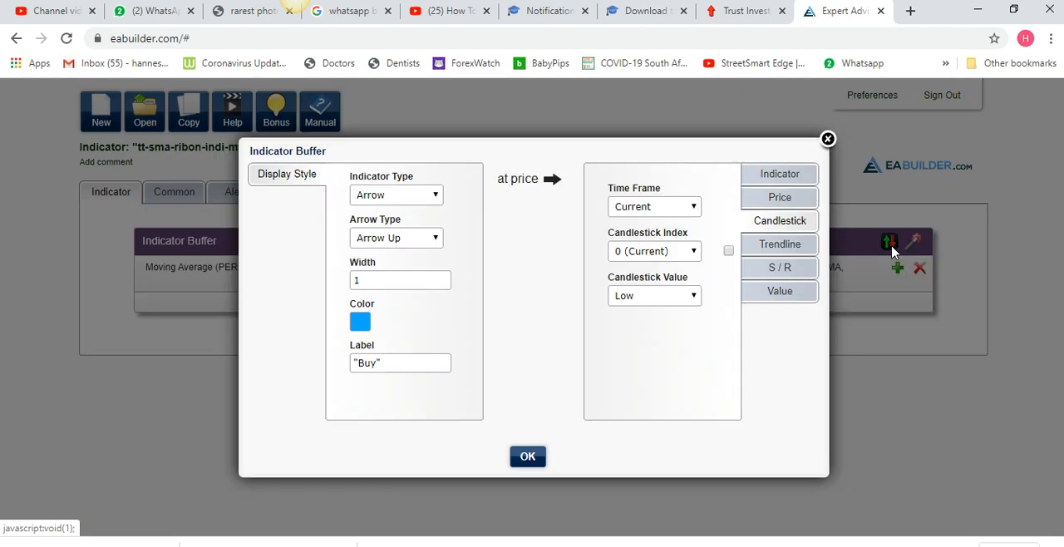
pyautogui.click(398, 239)
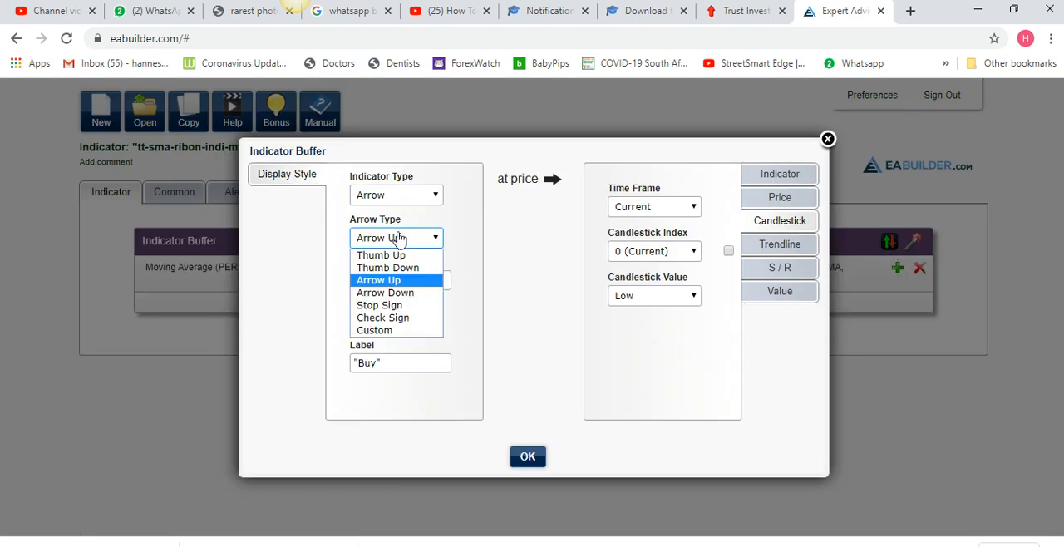
pyautogui.click(387, 331)
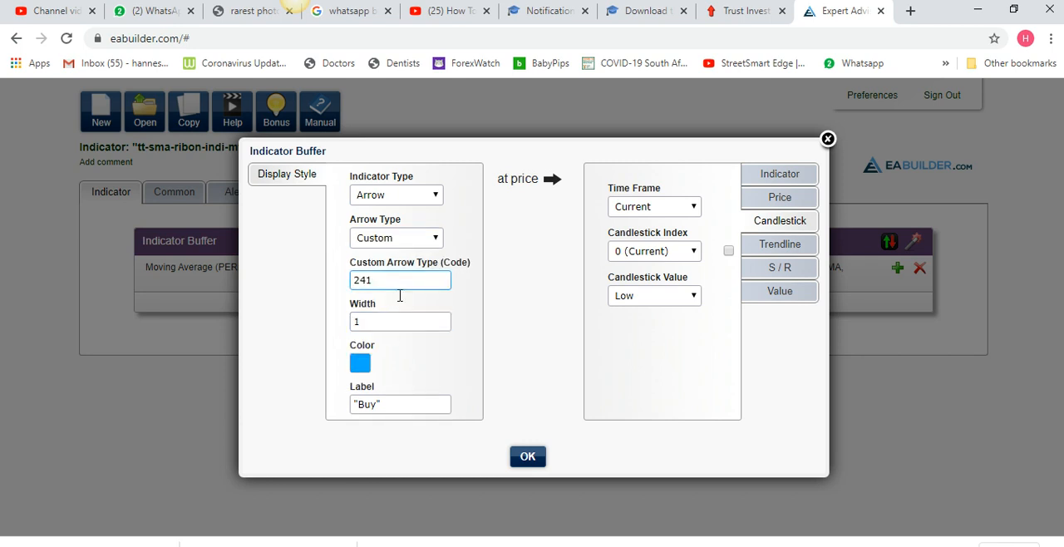
pyautogui.moveTo(371, 281); pyautogui.dragTo(344, 284)
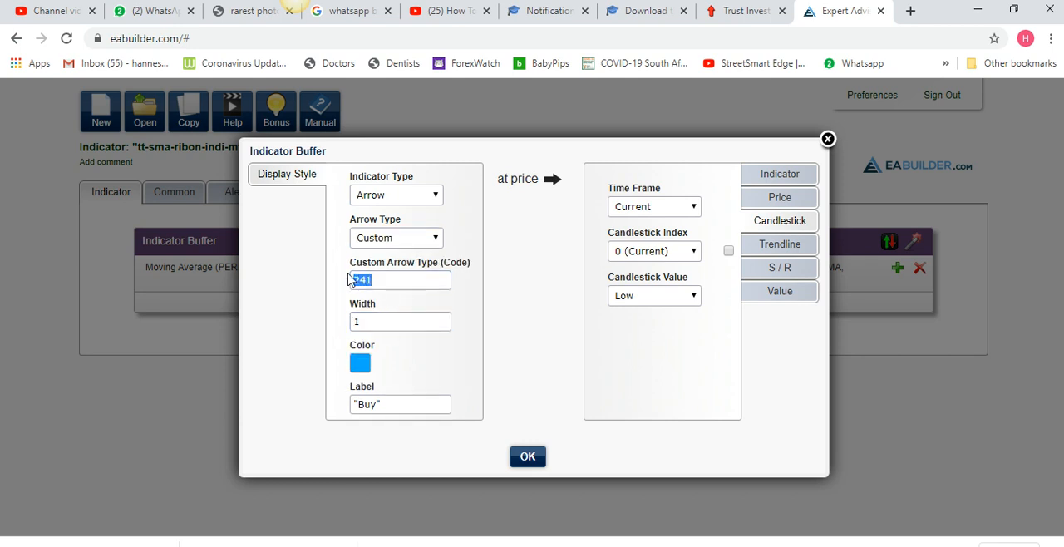
pyautogui.write('2')
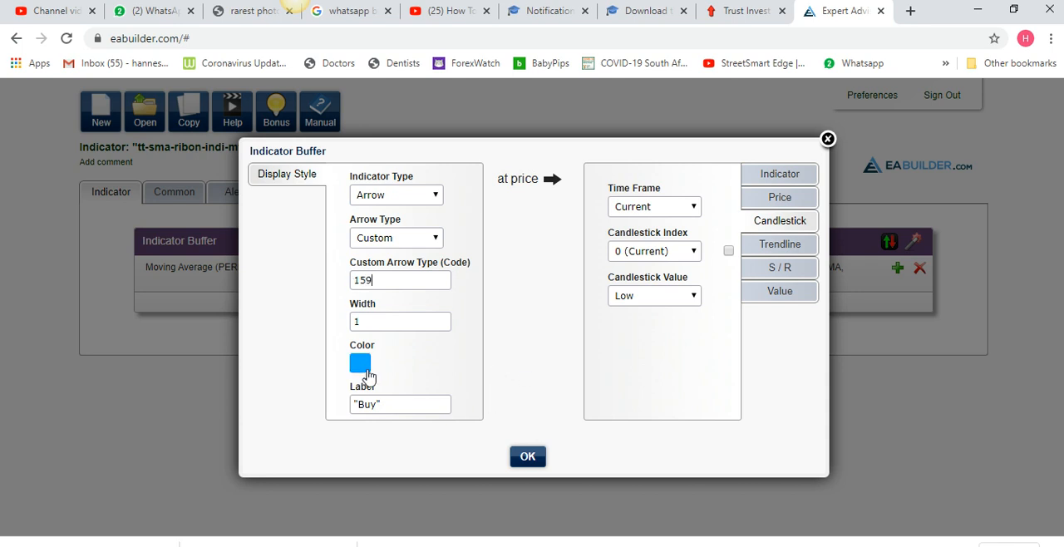
# Change the buffer's arrow color to green with the red component set to 0
pyautogui.click(364, 370)
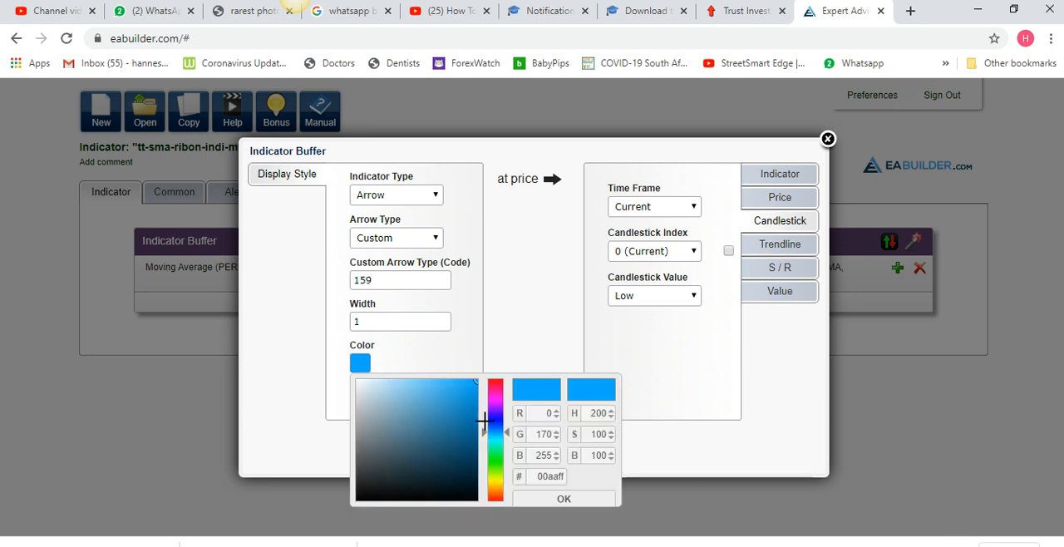
pyautogui.click(496, 463)
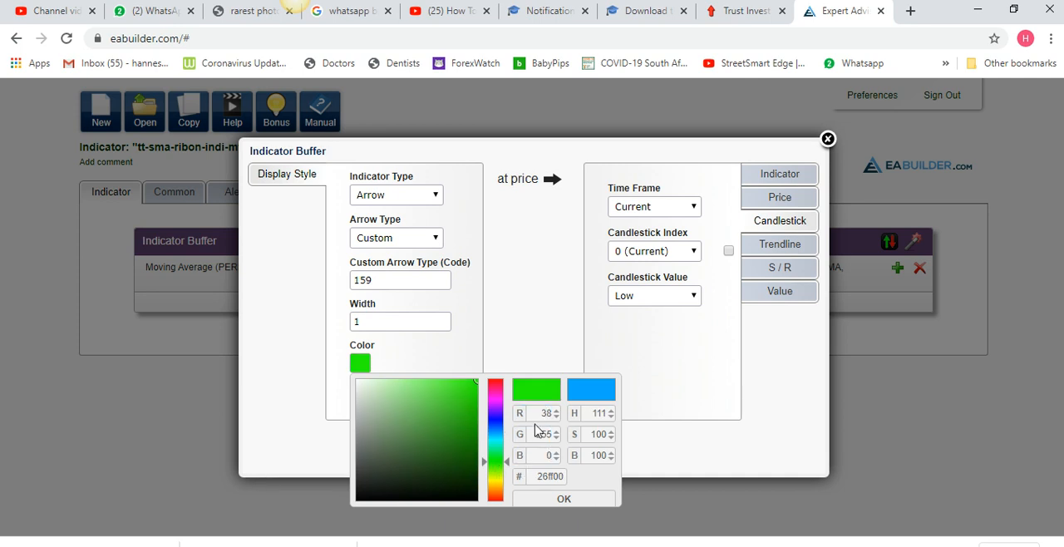
pyautogui.moveTo(537, 423); pyautogui.dragTo(558, 418)
pyautogui.write('0')
pyautogui.click(545, 457)
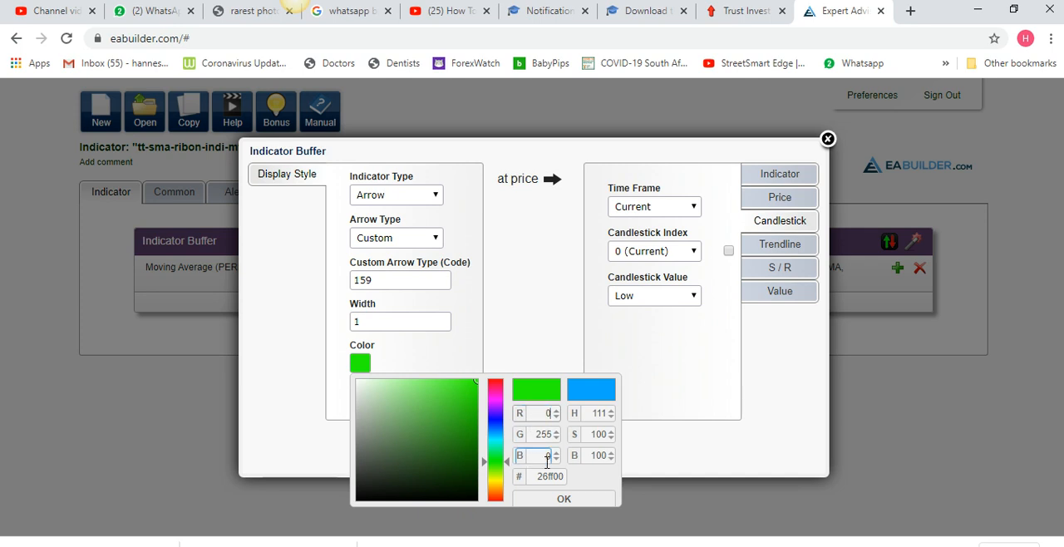
pyautogui.click(575, 500)
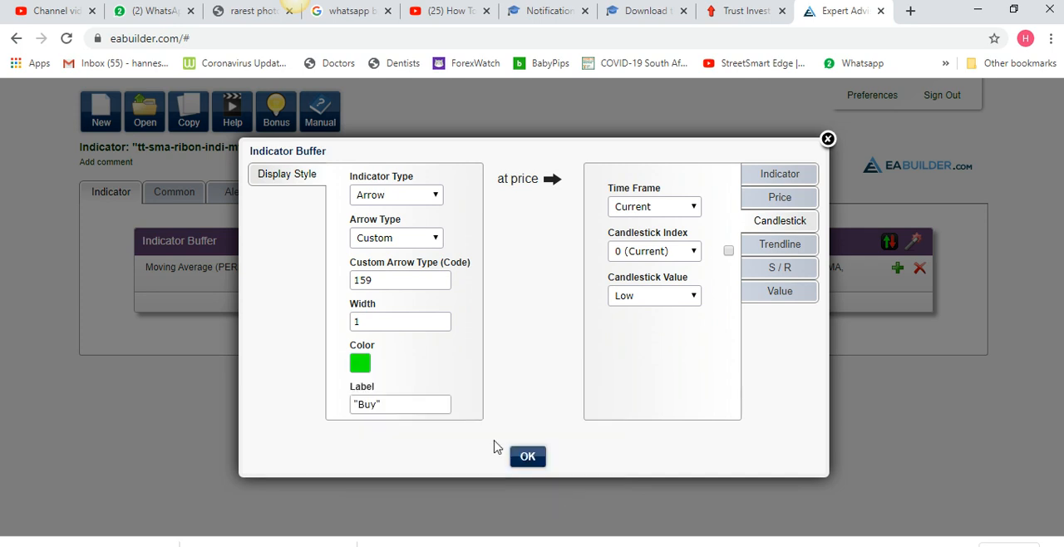
# Draw the buffer's arrows at a fixed value of 0 and save the display style
pyautogui.click(771, 291)
pyautogui.click(609, 195)
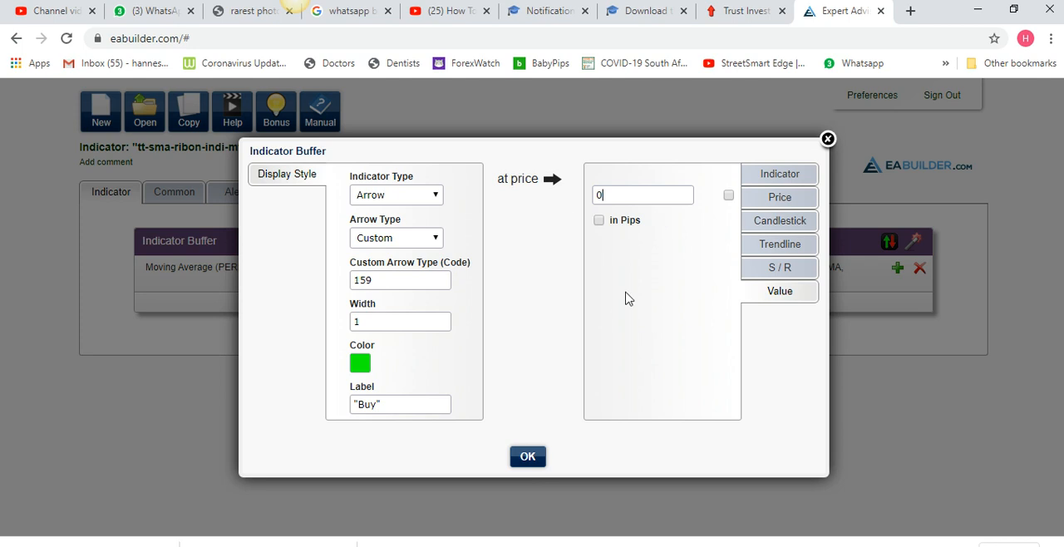
pyautogui.click(536, 457)
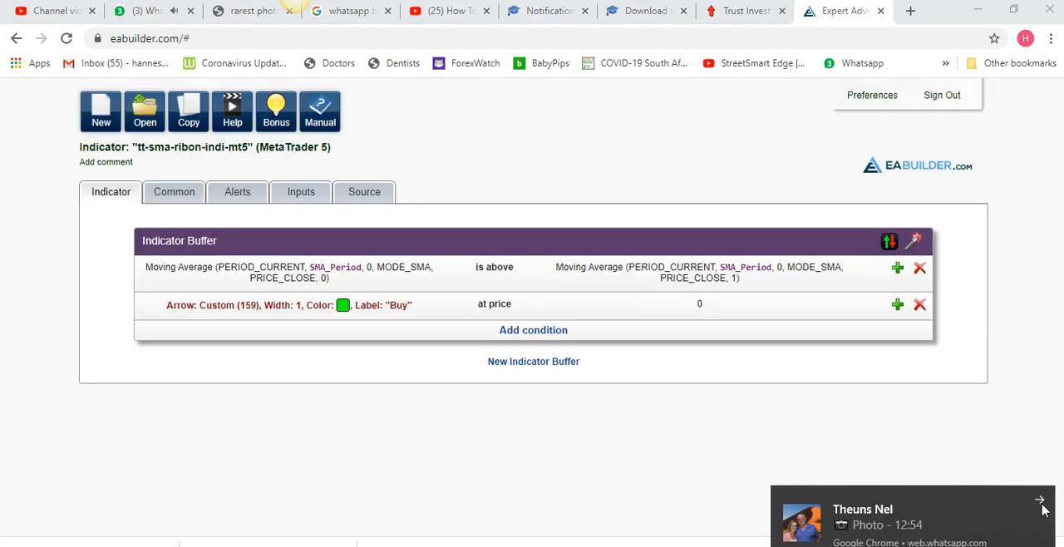
# Dismiss the chat notification and add a second indicator buffer
pyautogui.click(1041, 503)
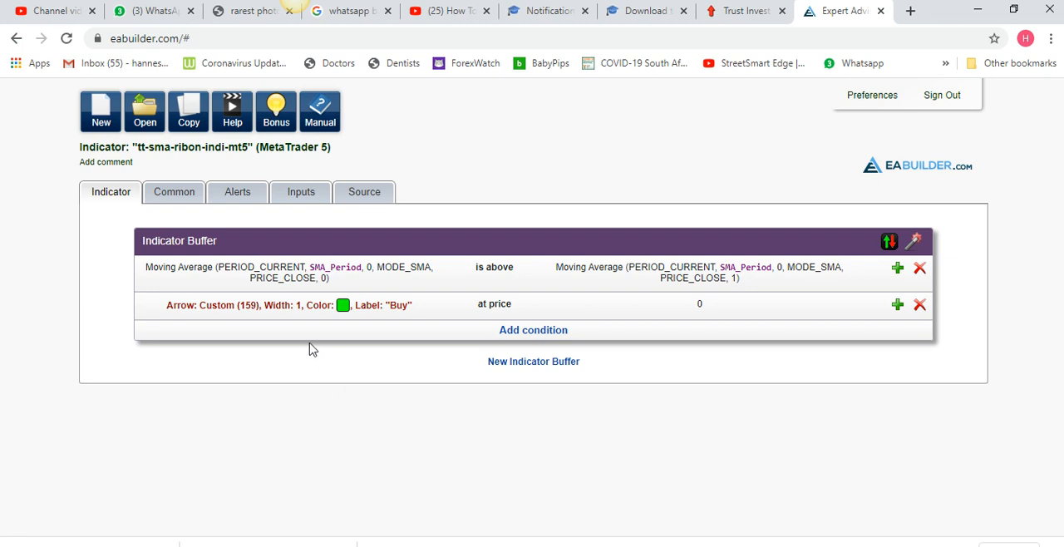
pyautogui.click(532, 363)
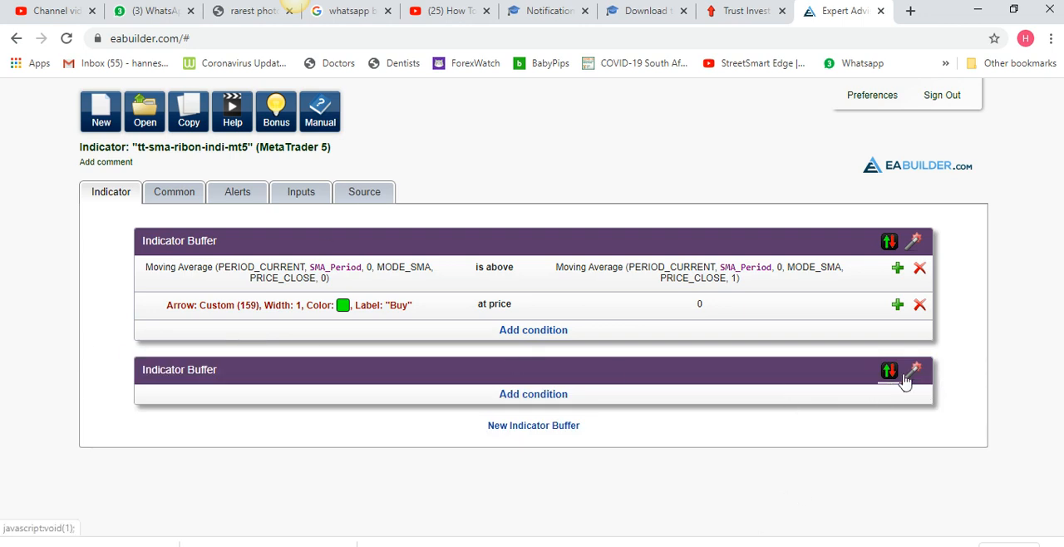
# Check the window placement options in the indicator's common settings, keeping Indicator In Separate Window
pyautogui.click(186, 195)
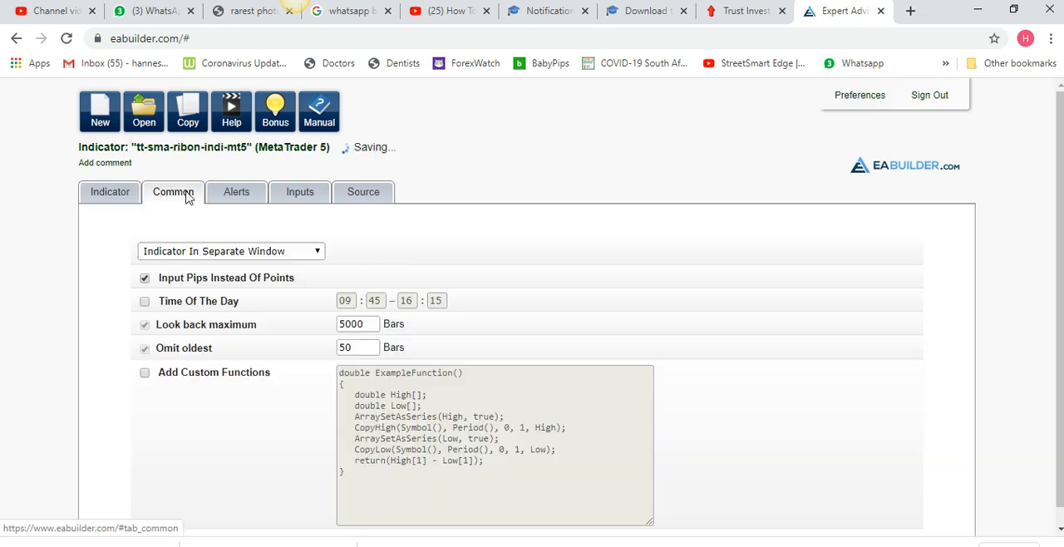
pyautogui.click(185, 252)
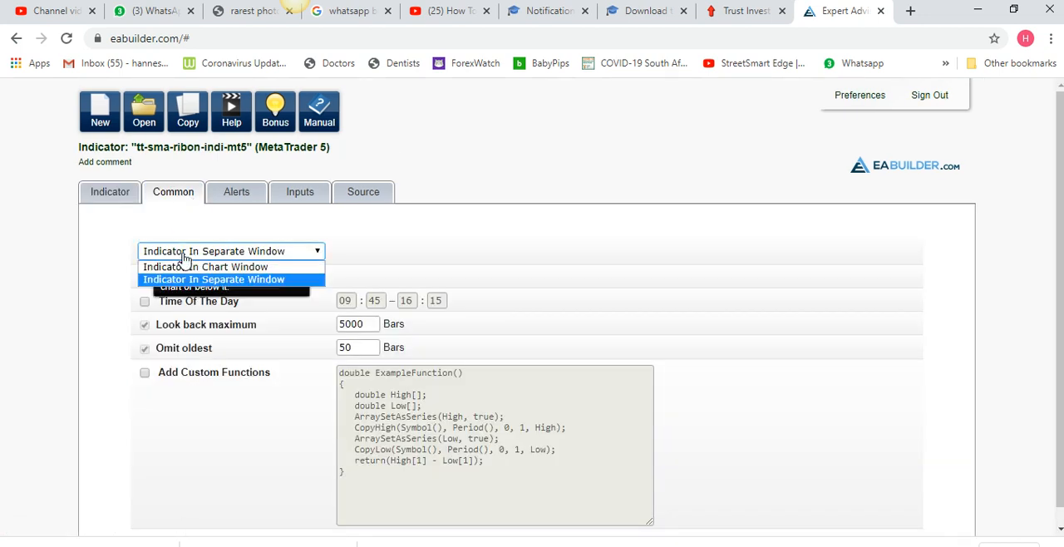
pyautogui.click(197, 253)
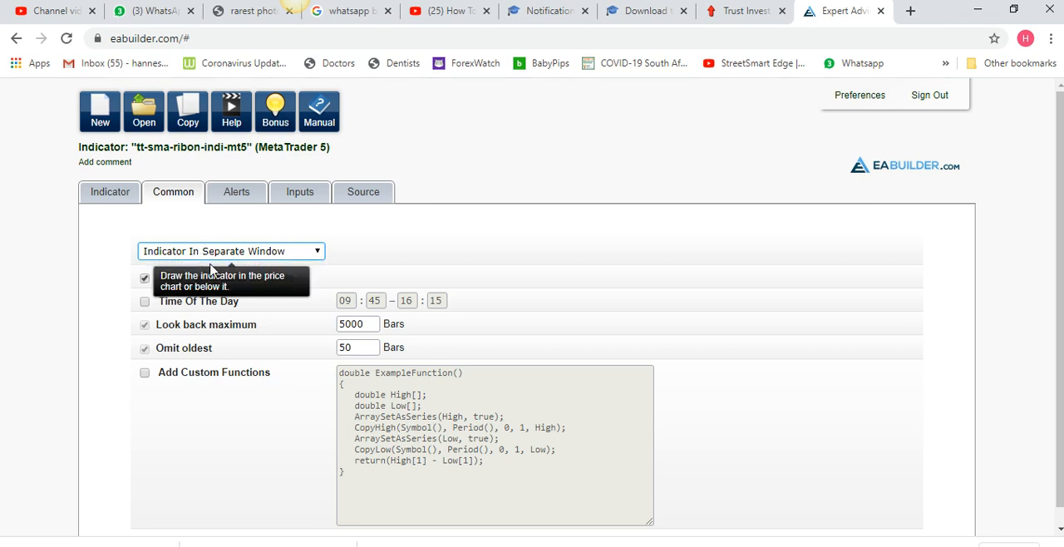
# Fill the second buffer with the opposite "is below" condition and set its "Sell" arrow color to red (ff0000)
pyautogui.click(106, 192)
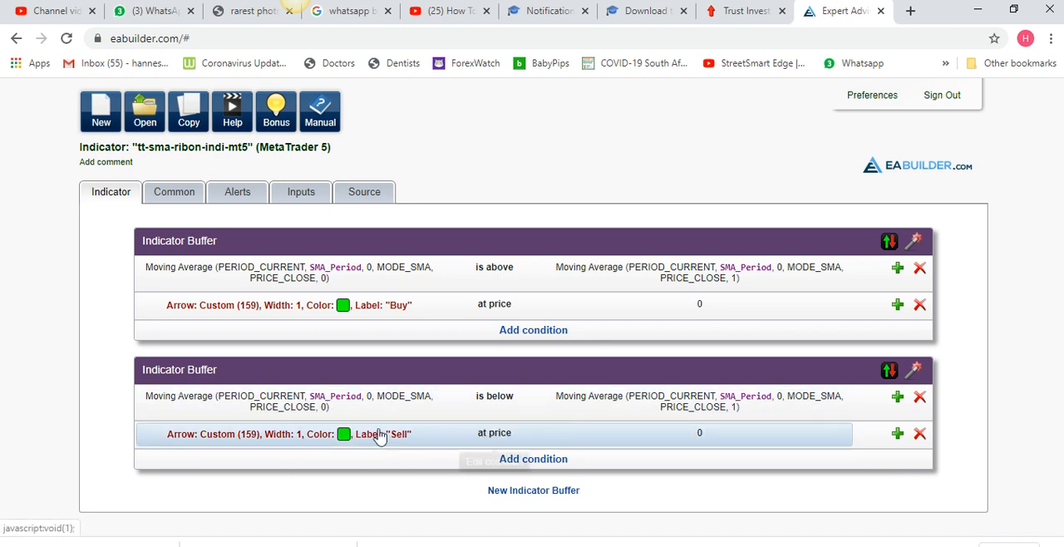
pyautogui.click(347, 441)
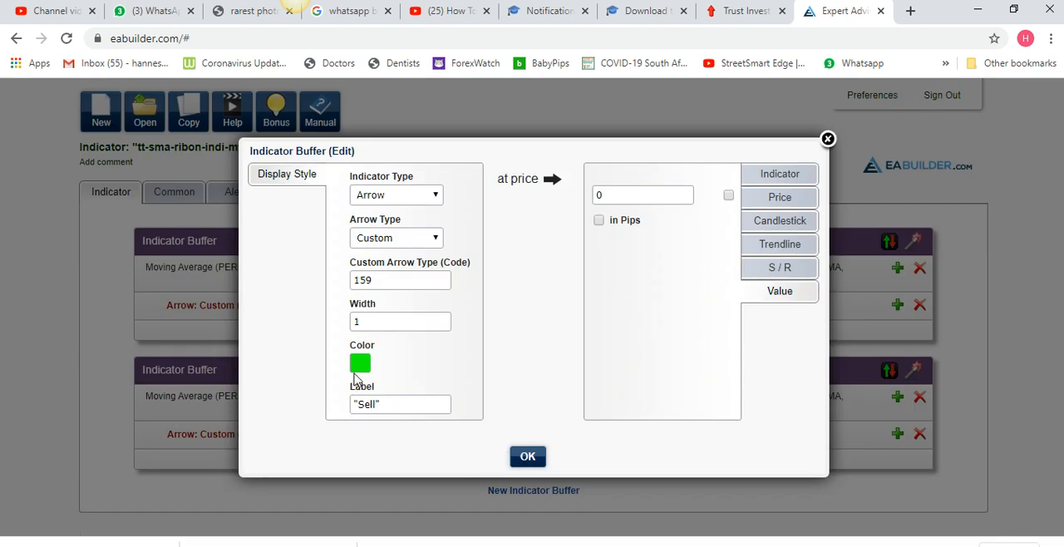
pyautogui.click(360, 365)
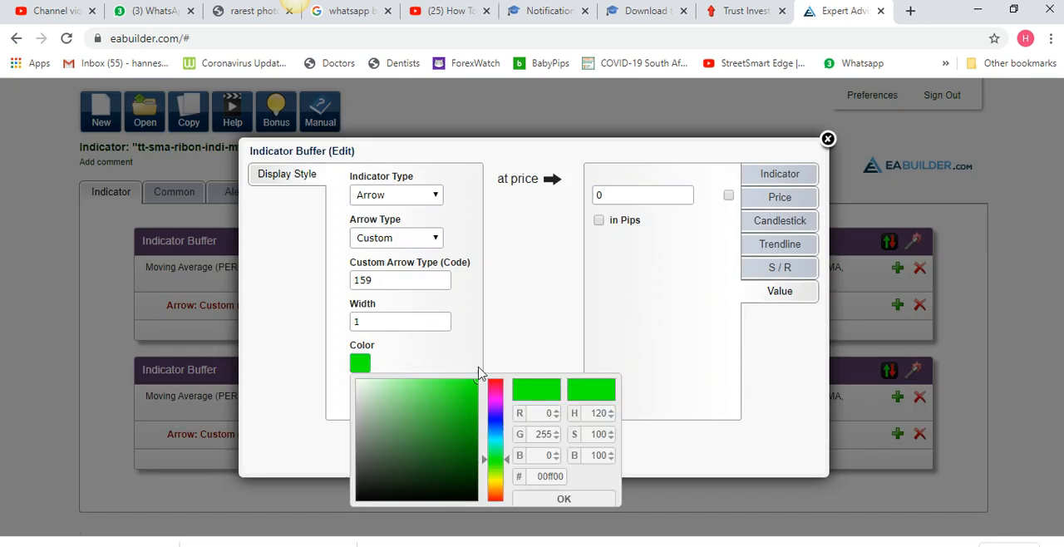
pyautogui.moveTo(495, 386); pyautogui.dragTo(495, 379)
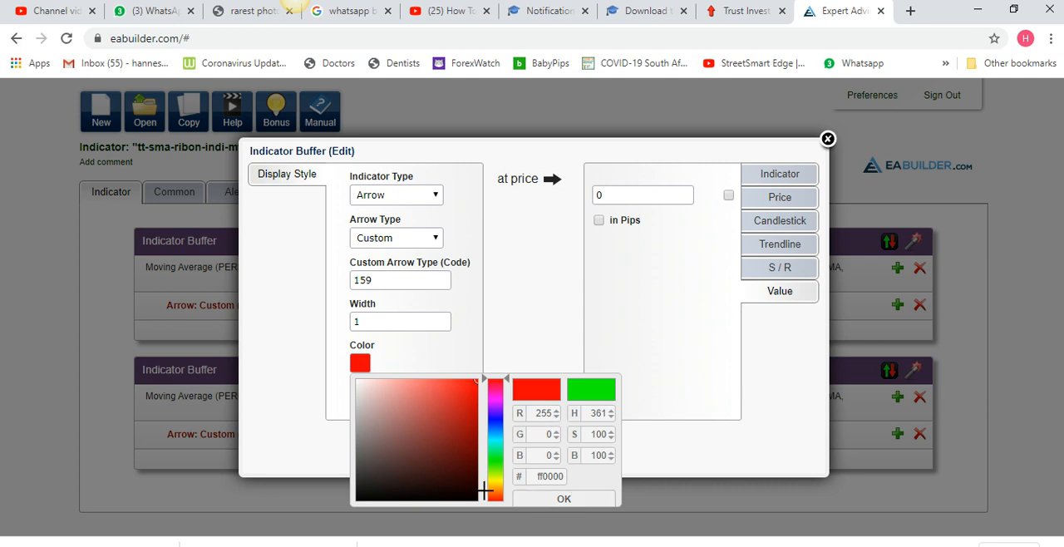
pyautogui.click(381, 327)
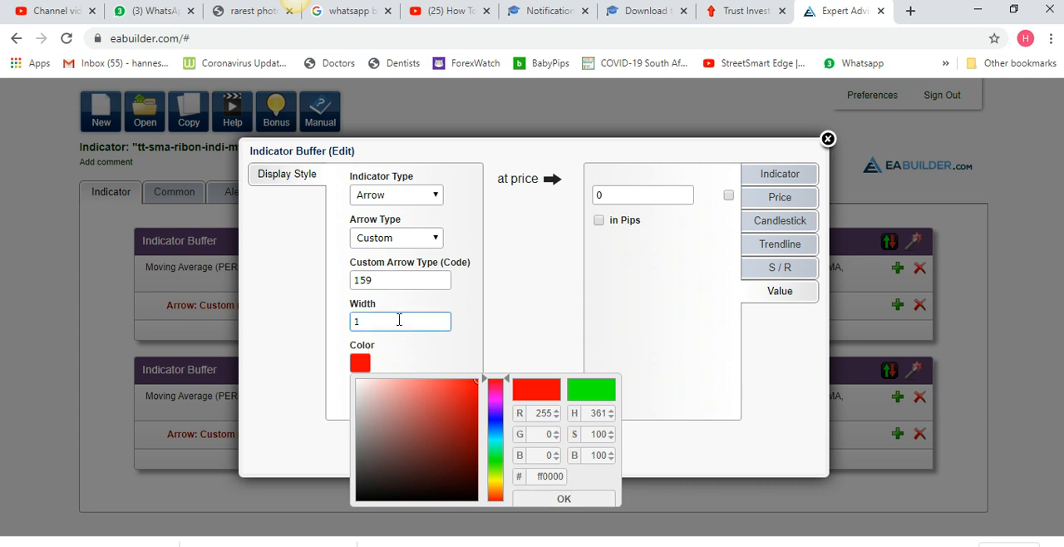
pyautogui.click(562, 500)
pyautogui.click(382, 409)
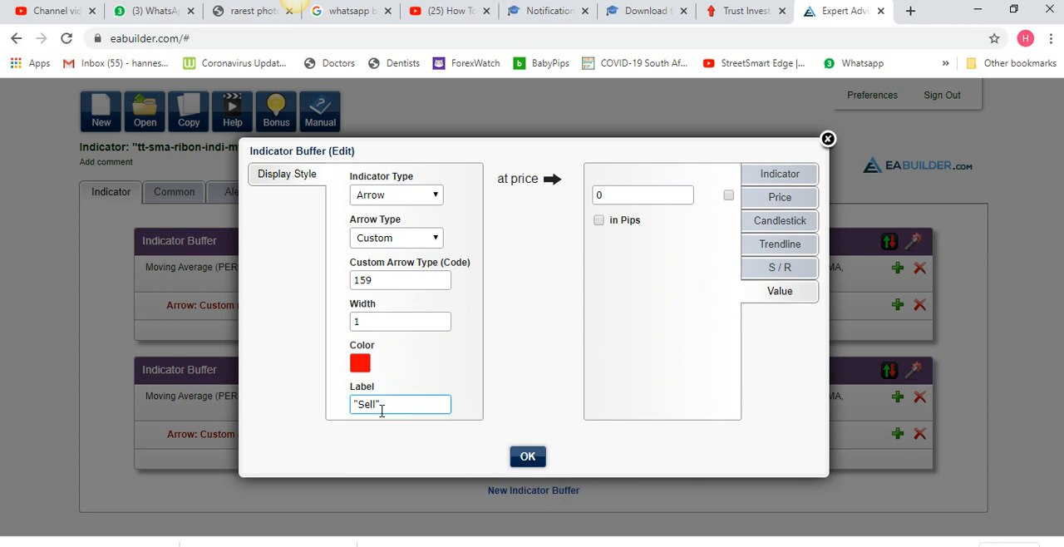
pyautogui.click(527, 456)
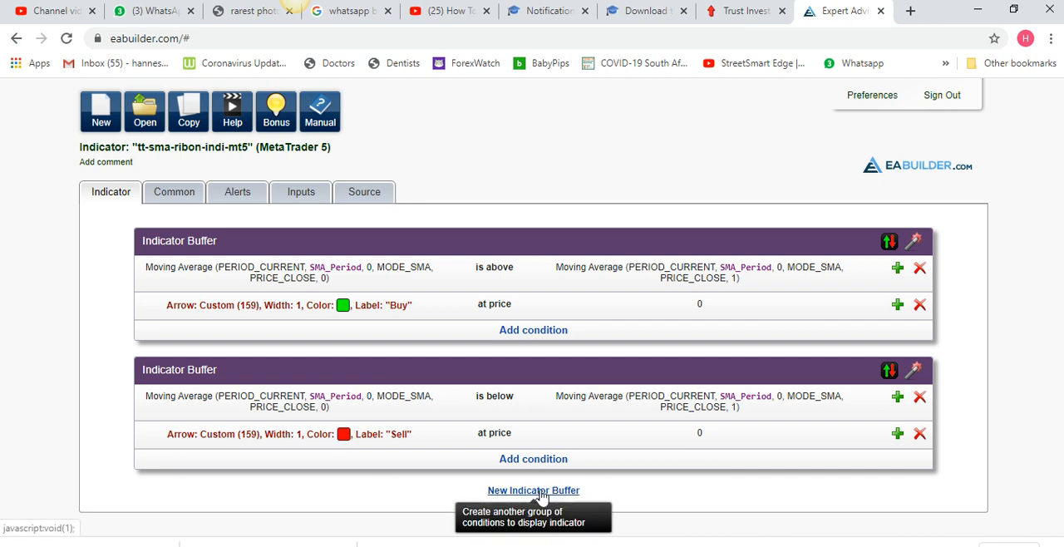
# Add a third indicator buffer and auto-fill it with the SMA_Period moving average condition and custom arrow 159
pyautogui.click(540, 491)
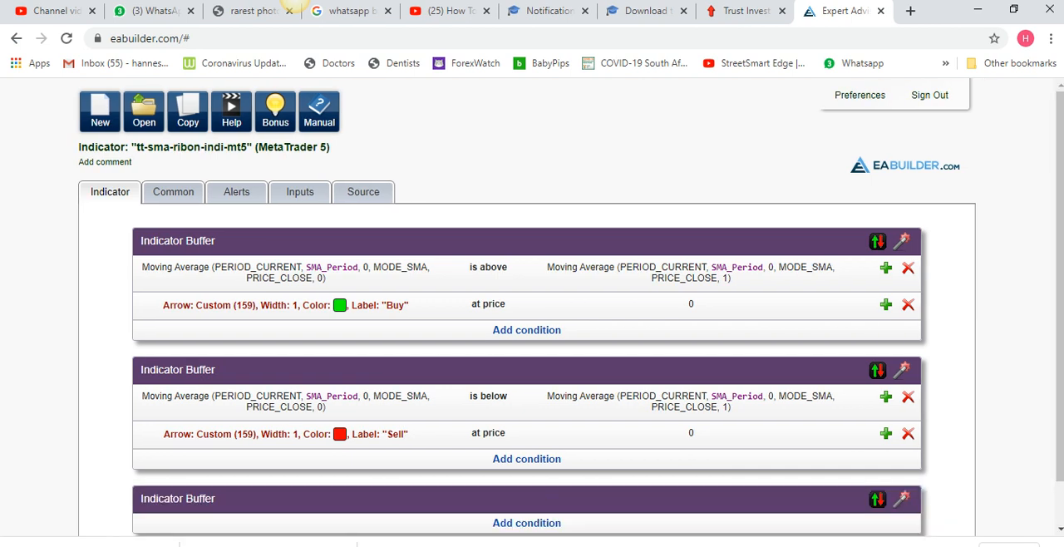
pyautogui.scroll(-1, 961, 448)
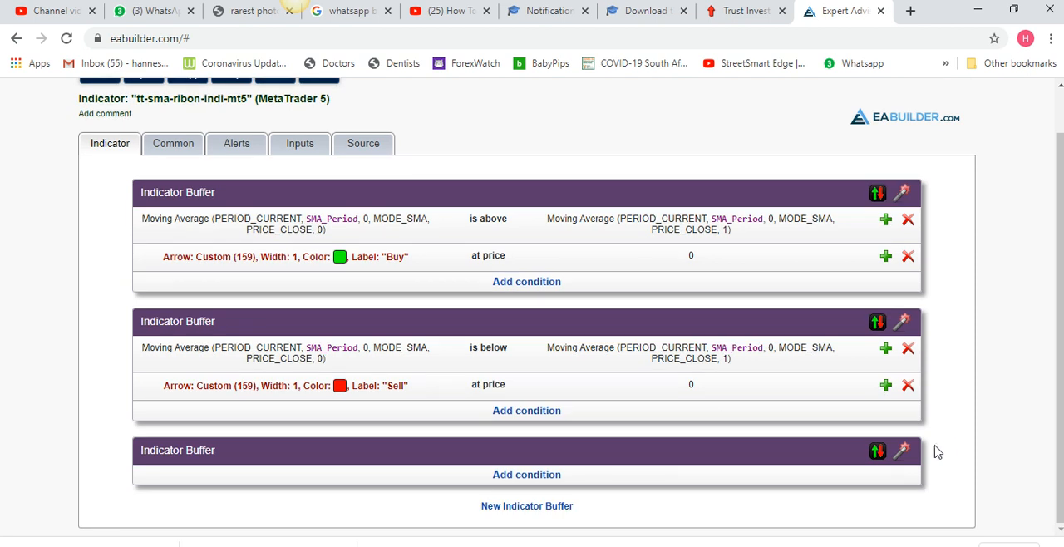
pyautogui.click(902, 449)
pyautogui.scroll(-1, 973, 416)
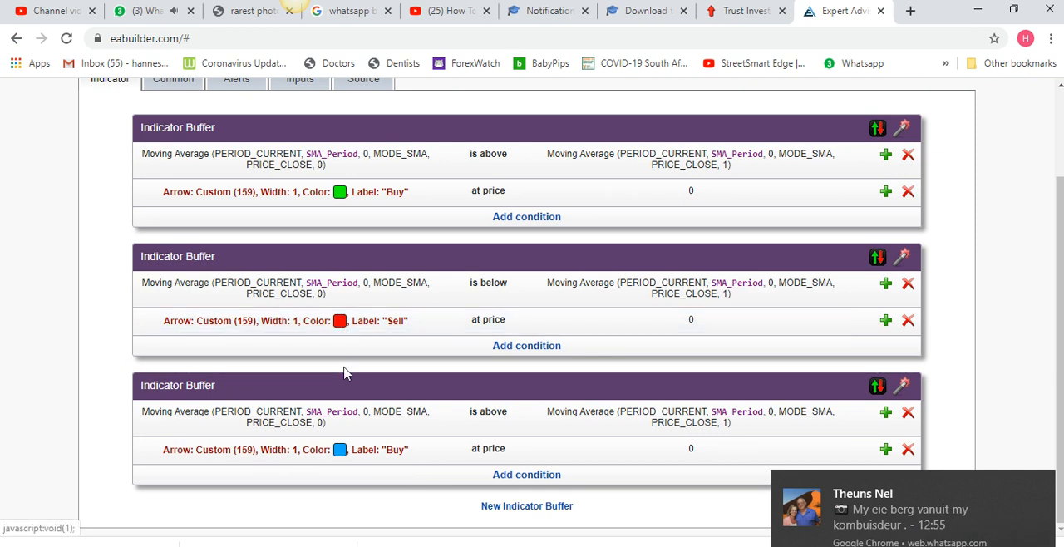
# Change the third buffer's moving average comparison to "is equal to" and save the condition
pyautogui.click(480, 424)
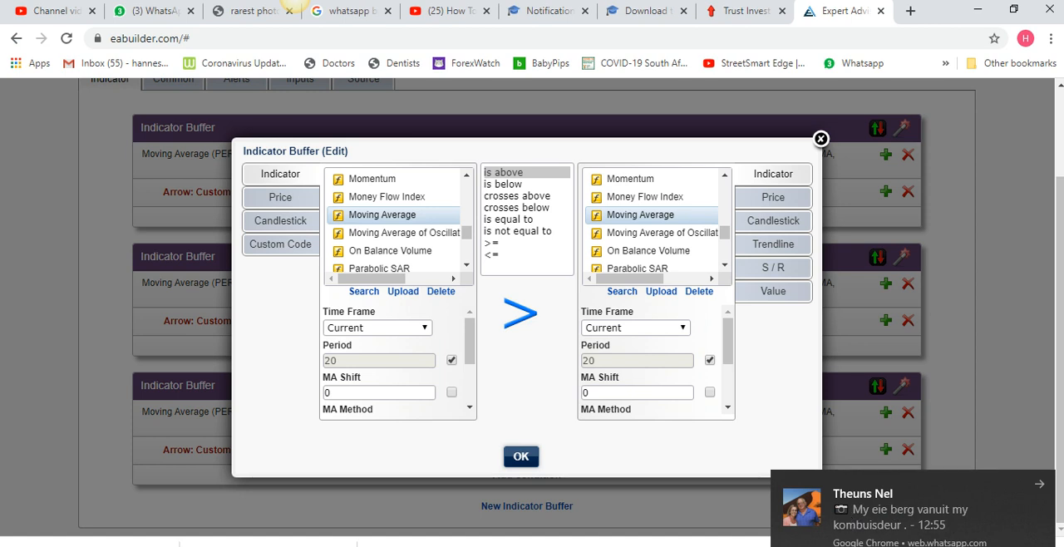
pyautogui.click(1038, 485)
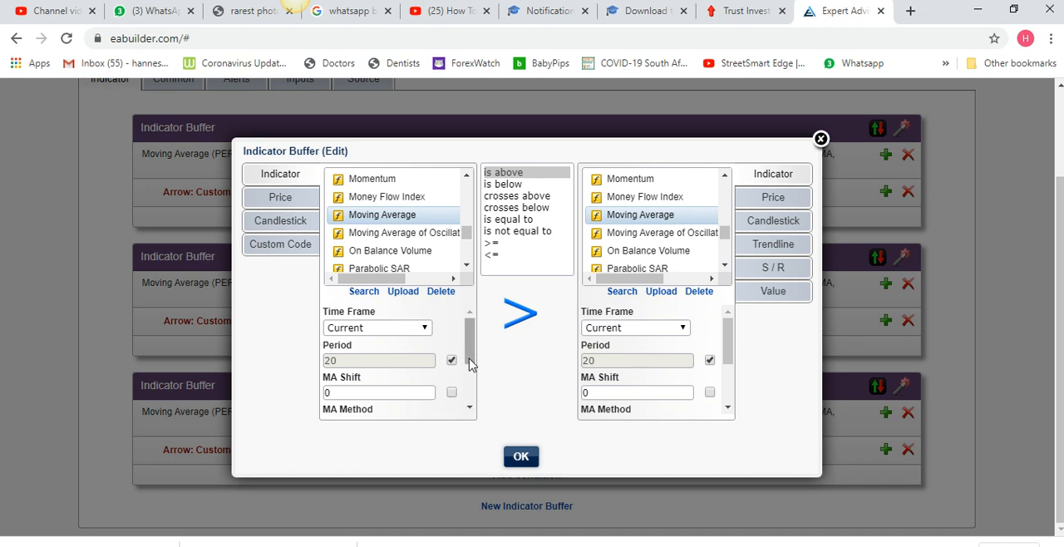
pyautogui.click(508, 220)
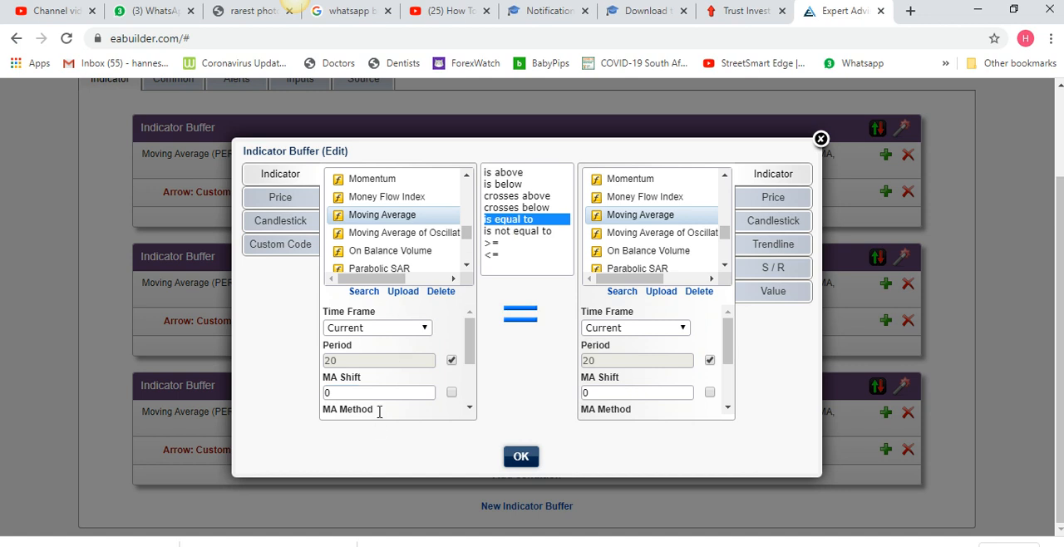
pyautogui.click(524, 459)
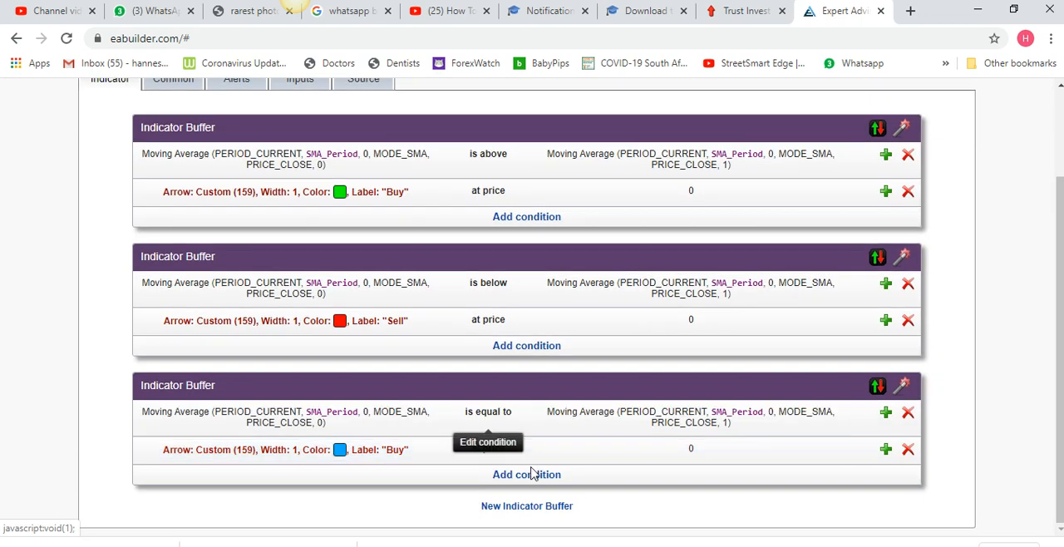
# Set the third buffer's arrow color to yellow with a red component of 255 and save the display style
pyautogui.click(346, 451)
pyautogui.click(353, 366)
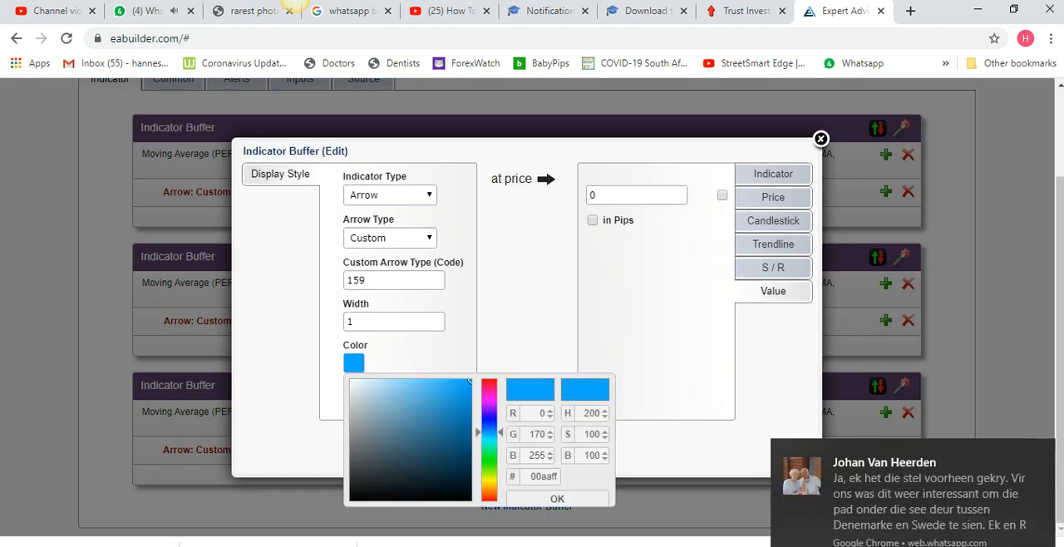
pyautogui.click(1040, 454)
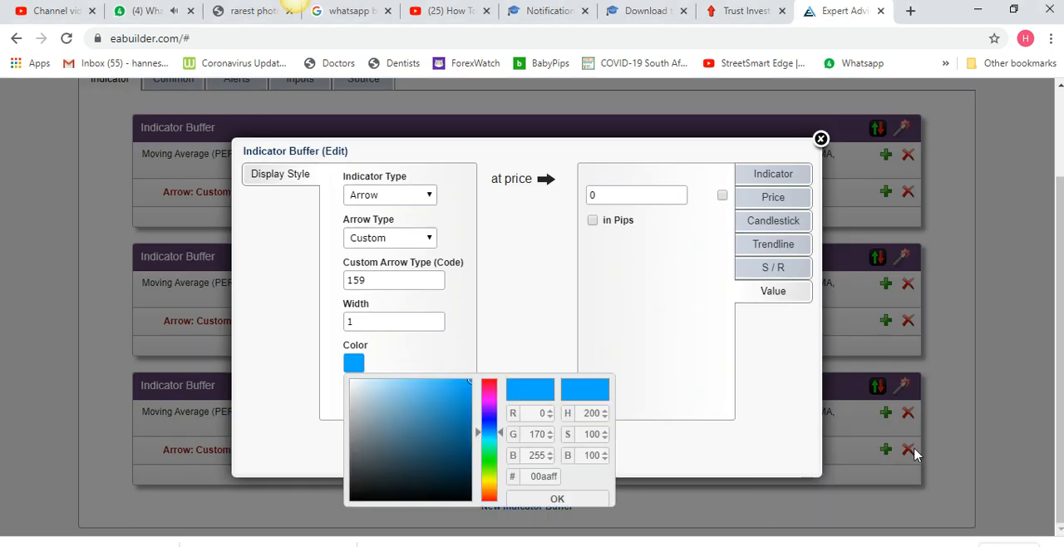
pyautogui.click(491, 478)
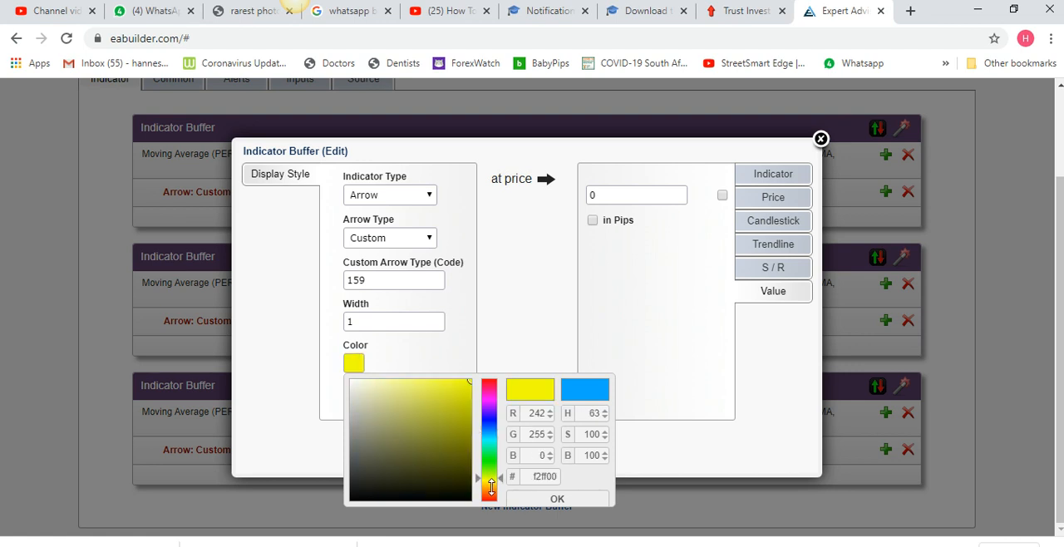
pyautogui.doubleClick(540, 414)
pyautogui.write('255')
pyautogui.click(544, 435)
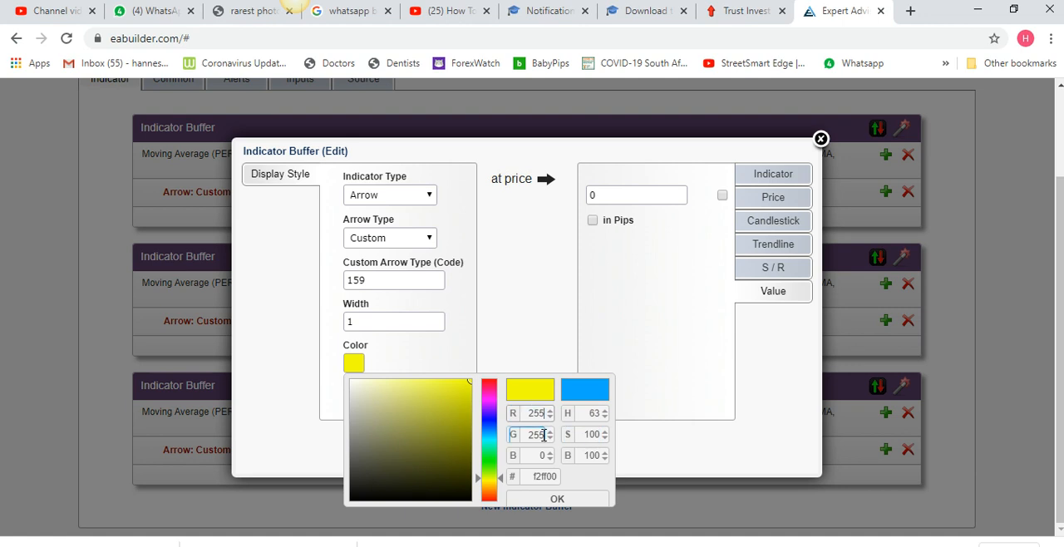
pyautogui.click(553, 501)
pyautogui.click(527, 459)
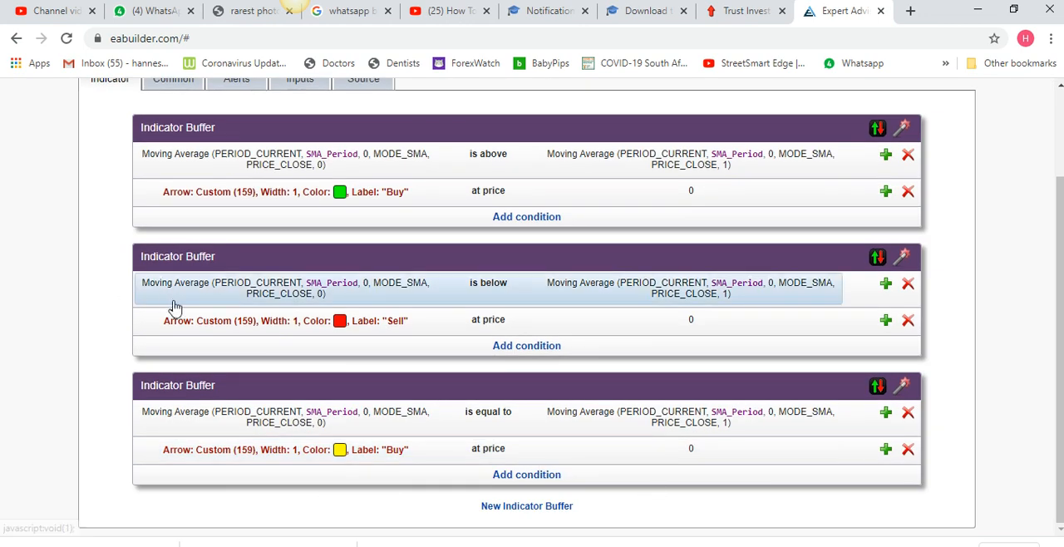
# Generate the indicator's source code and copy all of it to the clipboard
pyautogui.scroll(2, 172, 305)
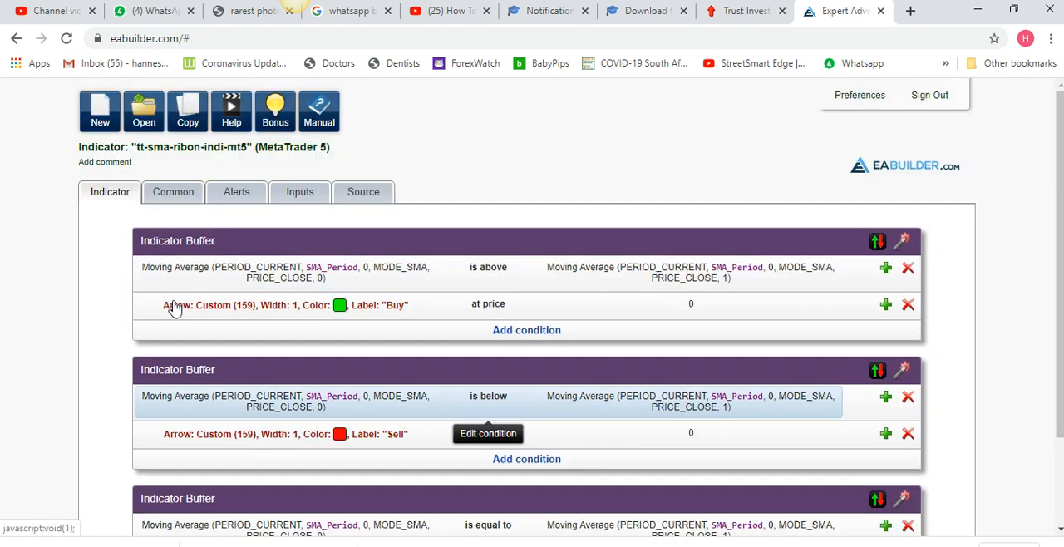
pyautogui.click(365, 191)
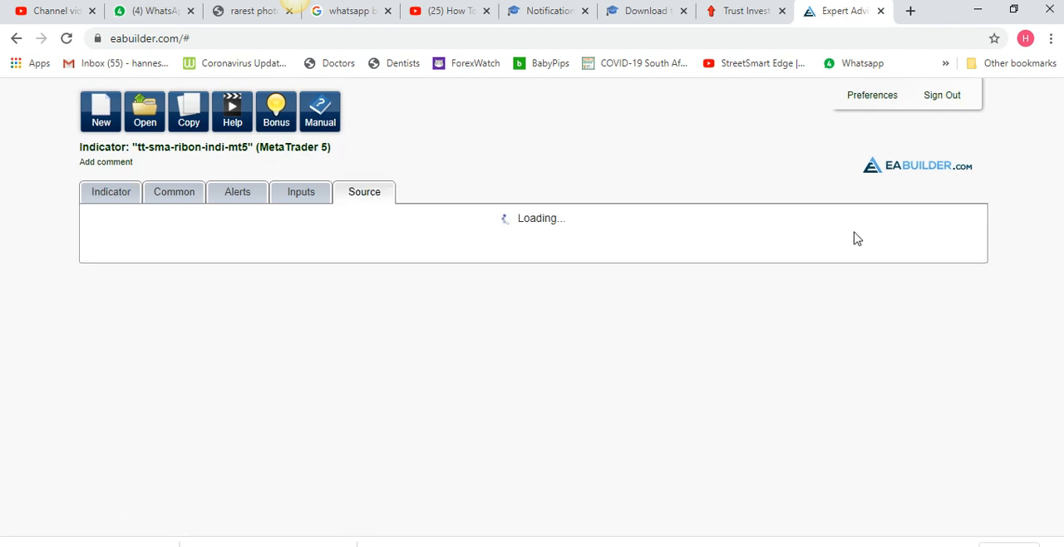
pyautogui.click(854, 225)
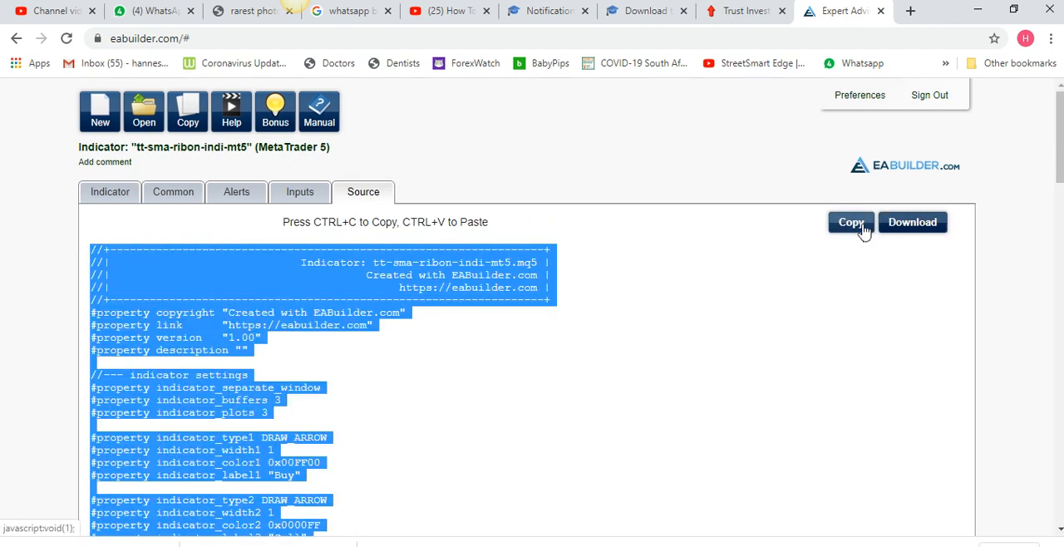
pyautogui.rightClick(429, 268)
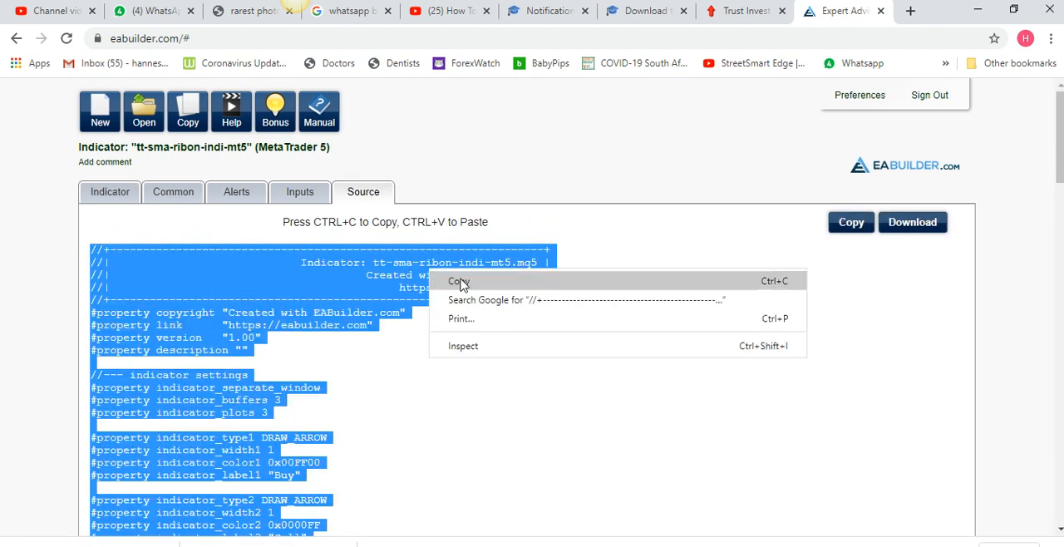
pyautogui.click(468, 283)
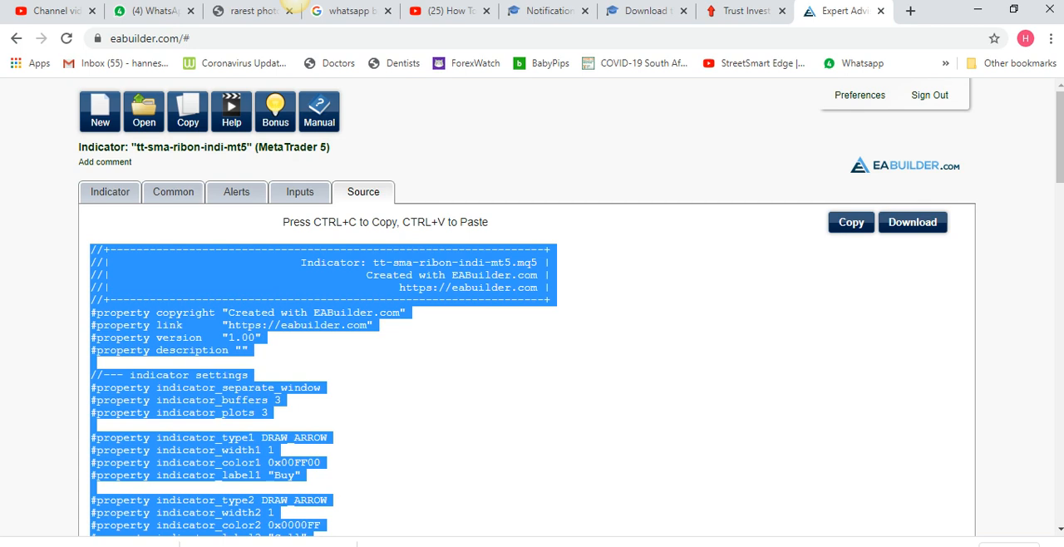
# Switch to MetaTrader 5, launch MetaEditor and close the already open tt-sma-ribbon-indi-mt5.mq5 file
pyautogui.click(295, 0)
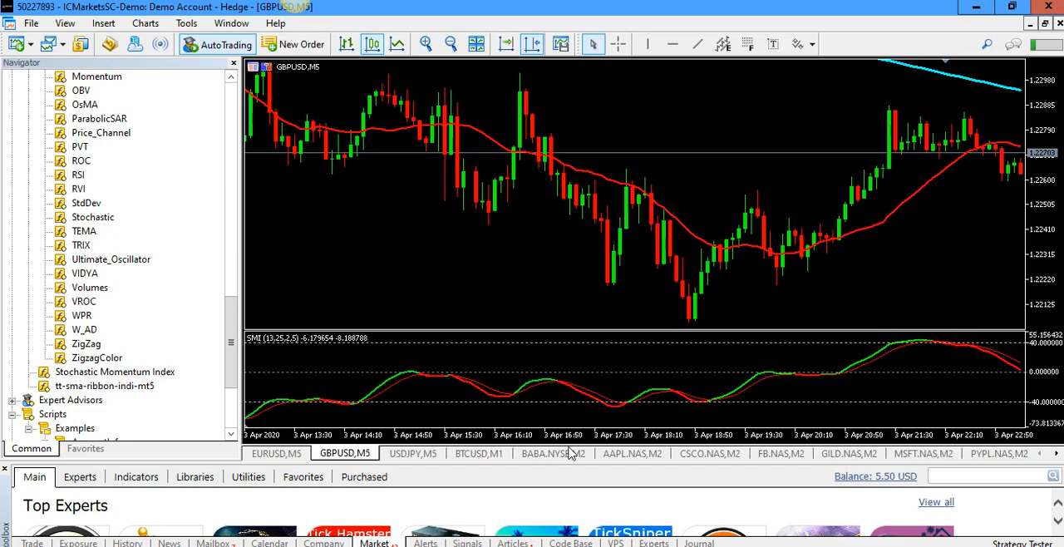
pyautogui.click(109, 45)
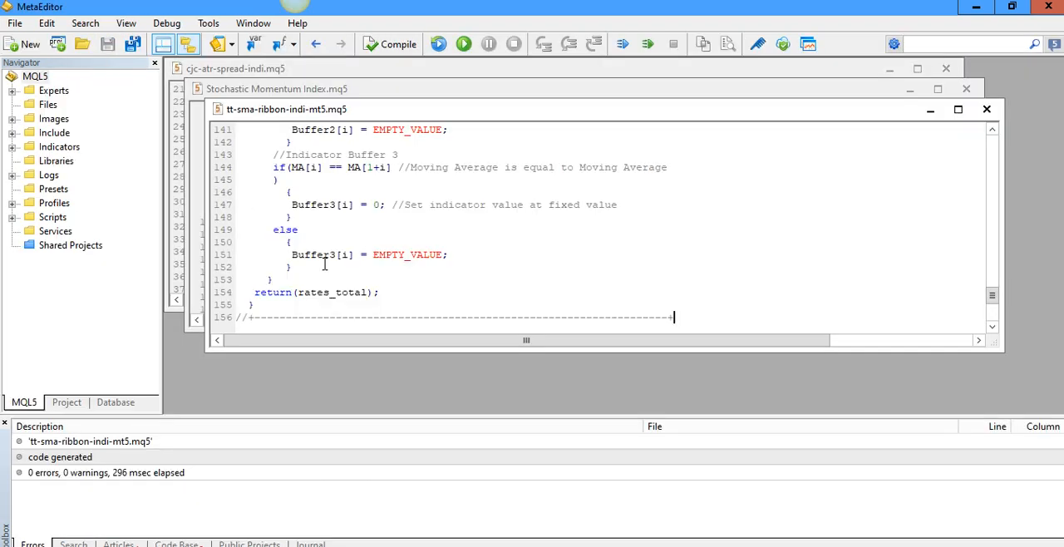
pyautogui.click(987, 109)
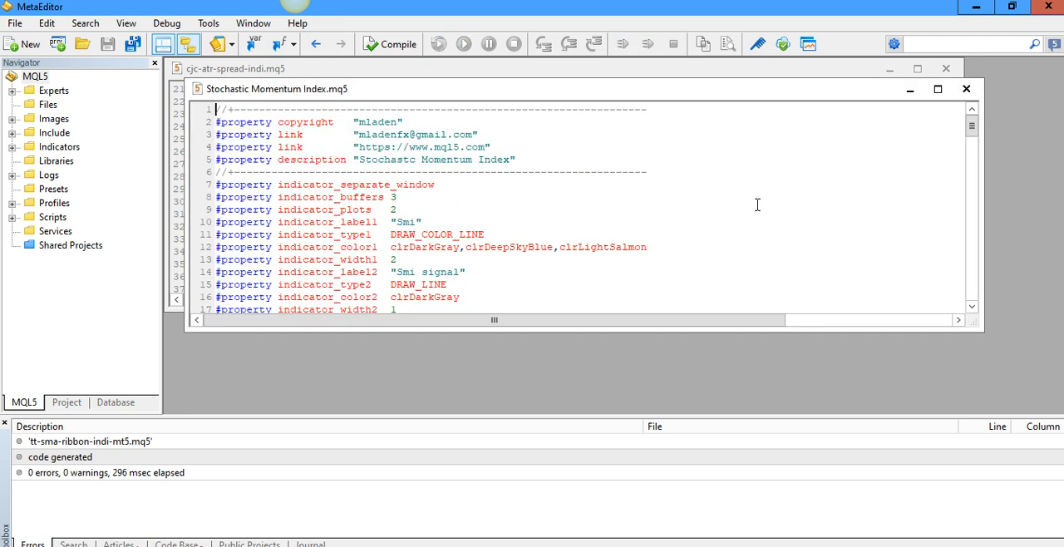
# Start a new custom indicator in the MQL Wizard and name it tt-sma-ribbon-indi-mt5 in the Indicators folder
pyautogui.click(25, 44)
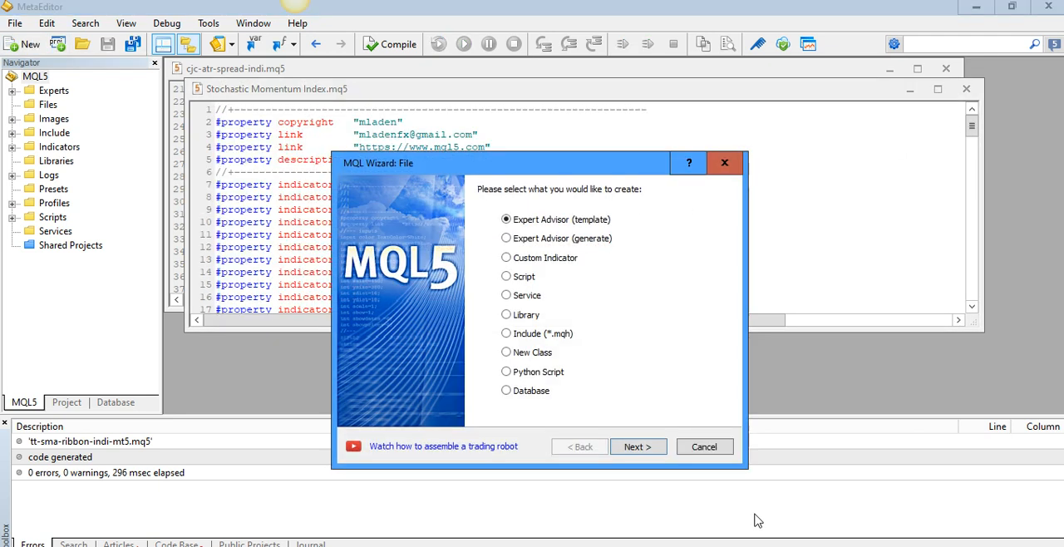
pyautogui.click(555, 259)
pyautogui.click(639, 448)
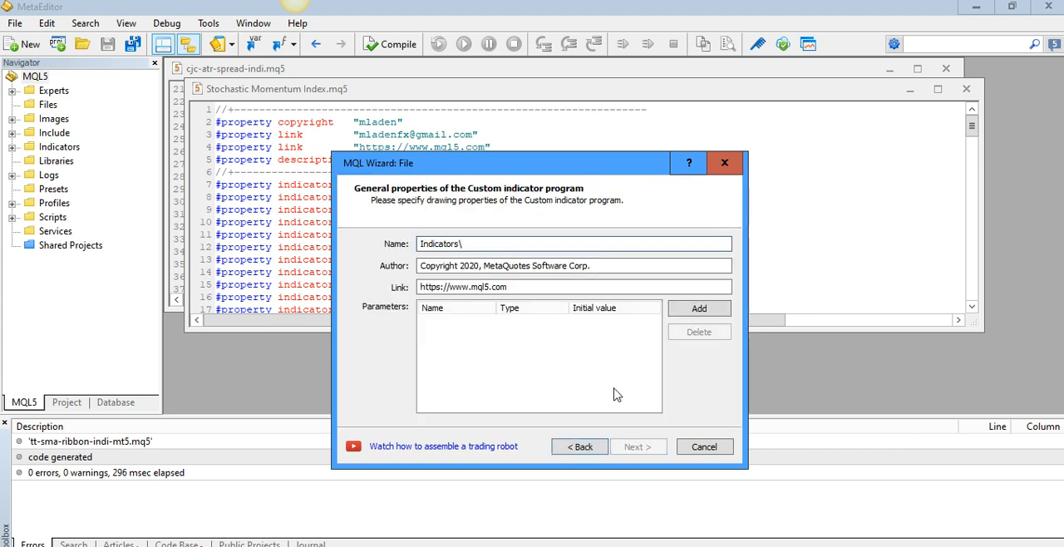
pyautogui.write('tt-sma-ribbon-indi')
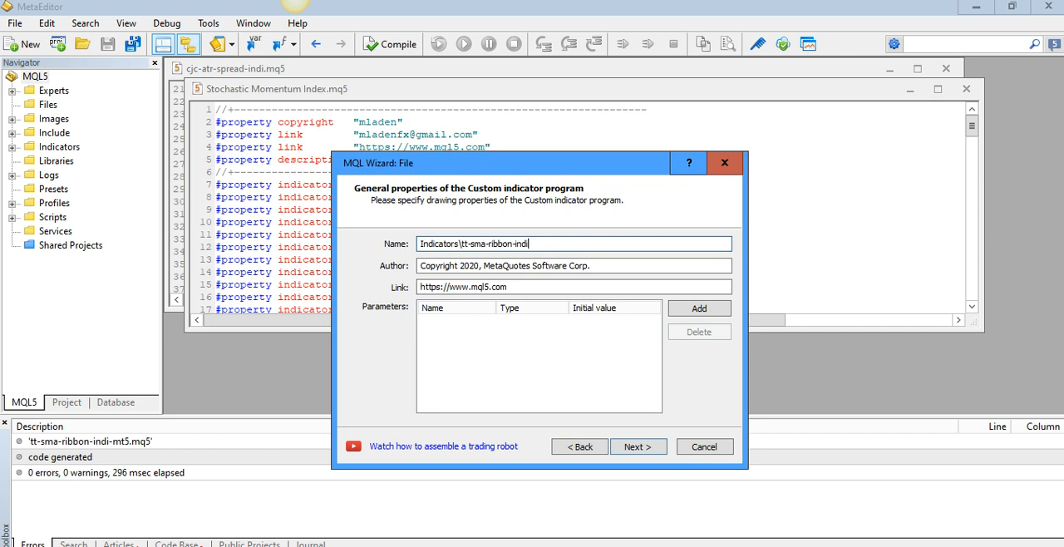
pyautogui.write('-mt5')
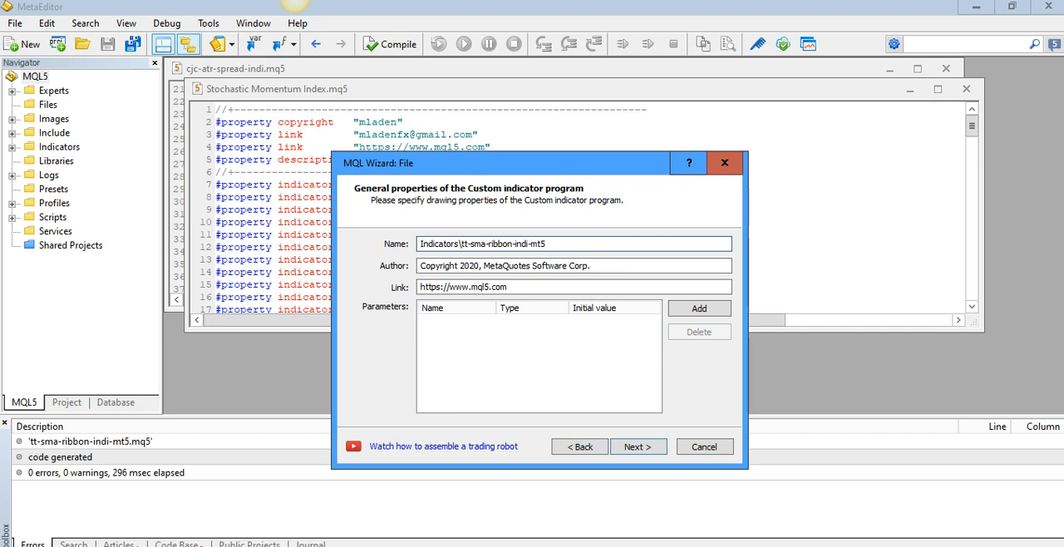
# Overwrite the existing indicator file and finish the wizard with the default event handlers and drawing properties
pyautogui.click(635, 446)
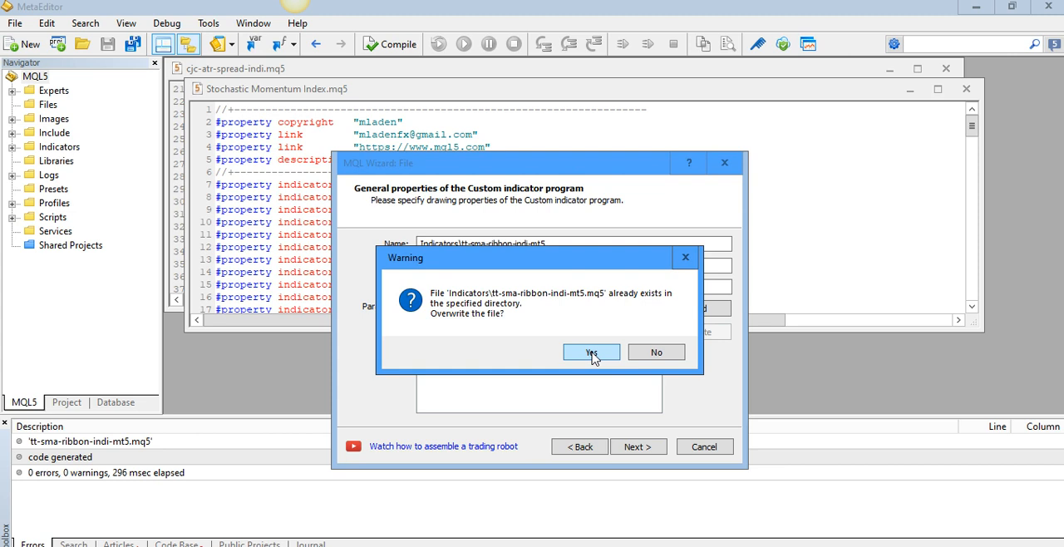
pyautogui.click(591, 352)
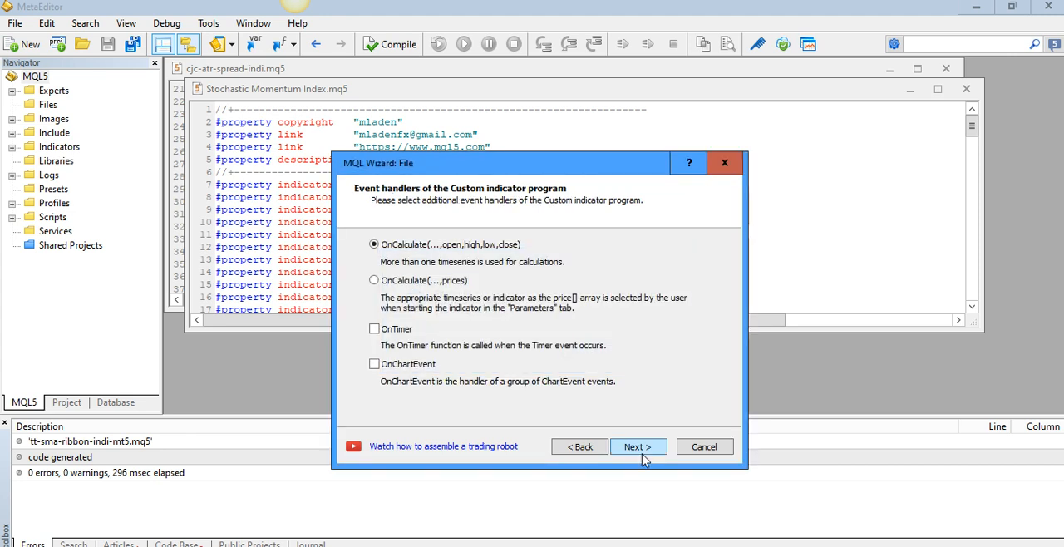
pyautogui.click(641, 453)
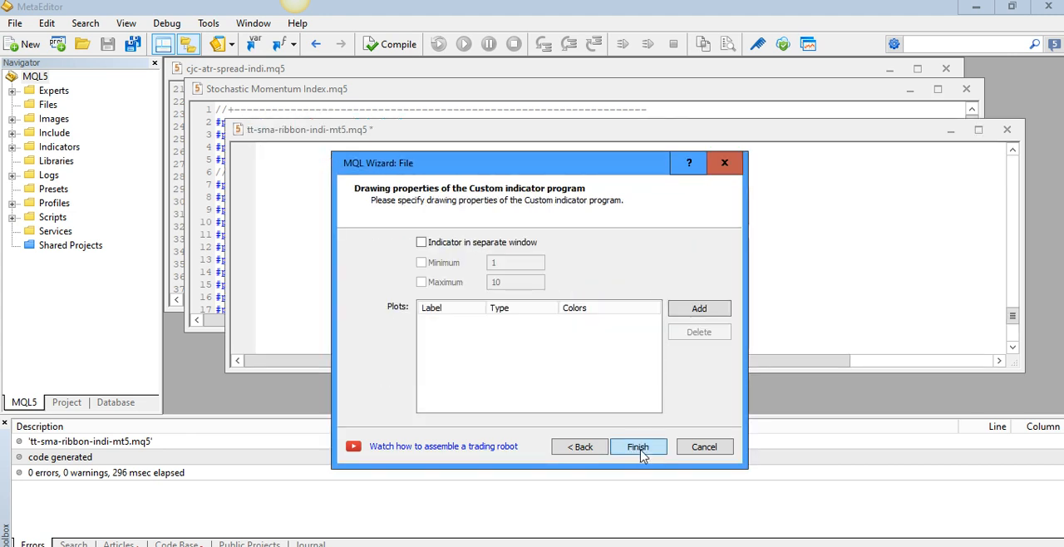
pyautogui.click(638, 449)
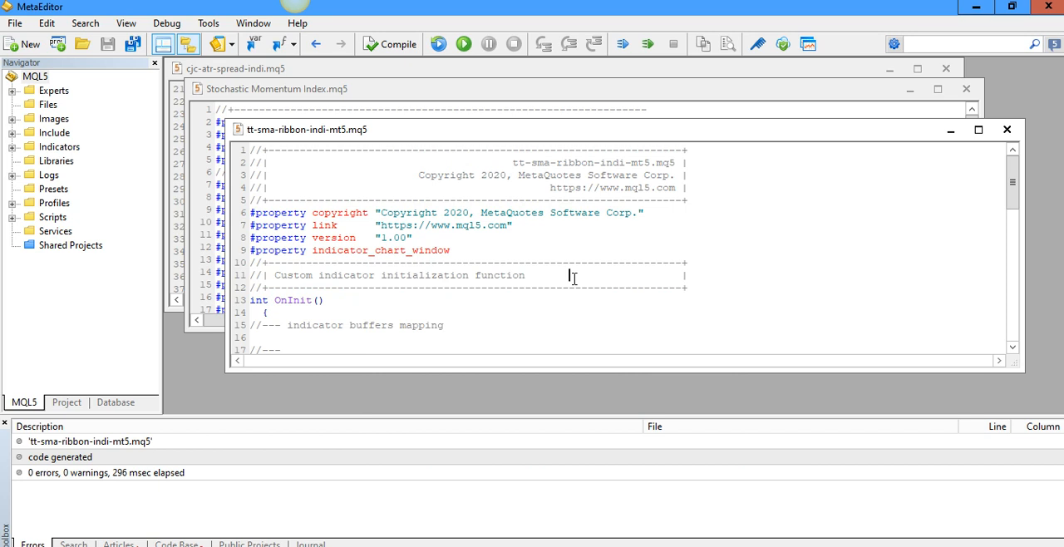
# Replace all template code in tt-sma-ribbon-indi-mt5.mq5 with the copied EA Builder source and compile it
pyautogui.hotkey('ctrl', 'a')
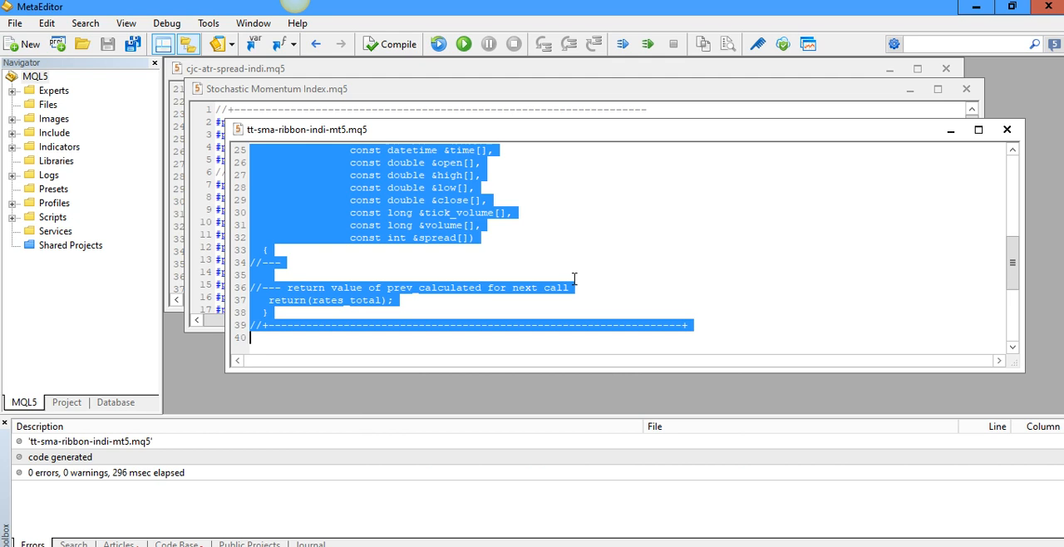
pyautogui.press('Delete')
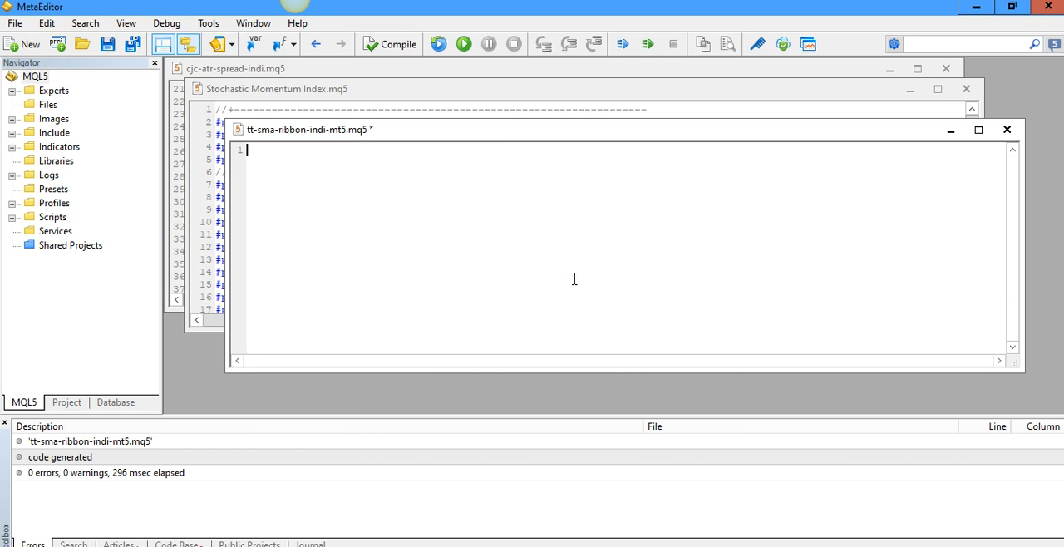
pyautogui.hotkey('ctrl', 'v')
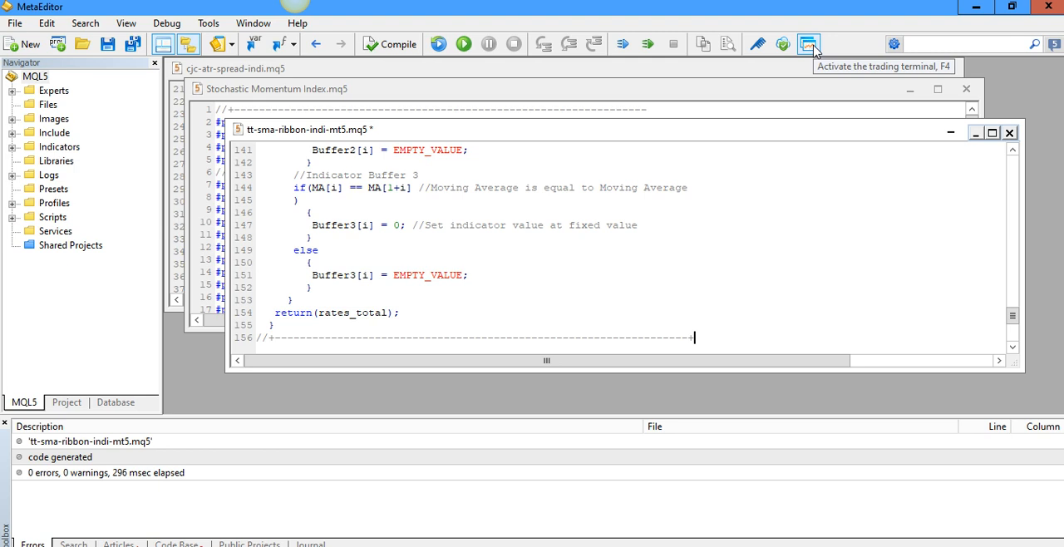
pyautogui.click(557, 226)
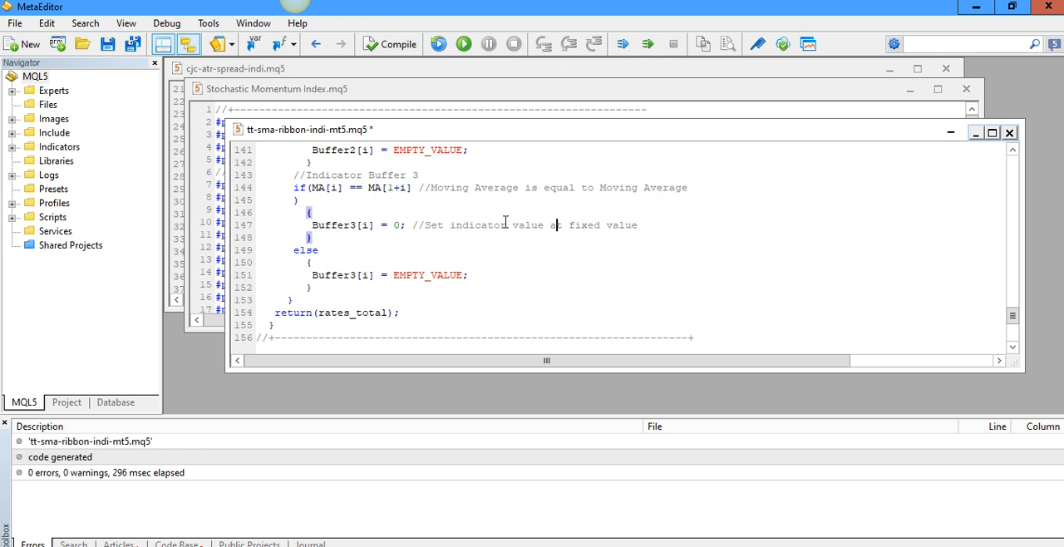
pyautogui.press('F7')
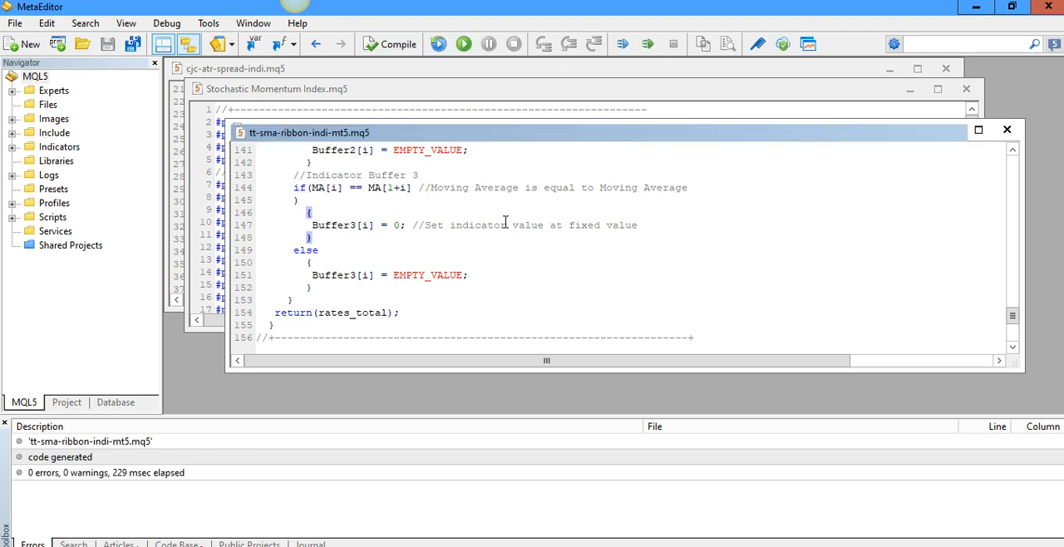
# Switch to MetaTrader 5, add tt-sma-ribbon-indi-mt5 to the GBPUSD M5 chart and fix its scale from -0.000001 to 0.000001
pyautogui.hotkey('alt', 'Tab')
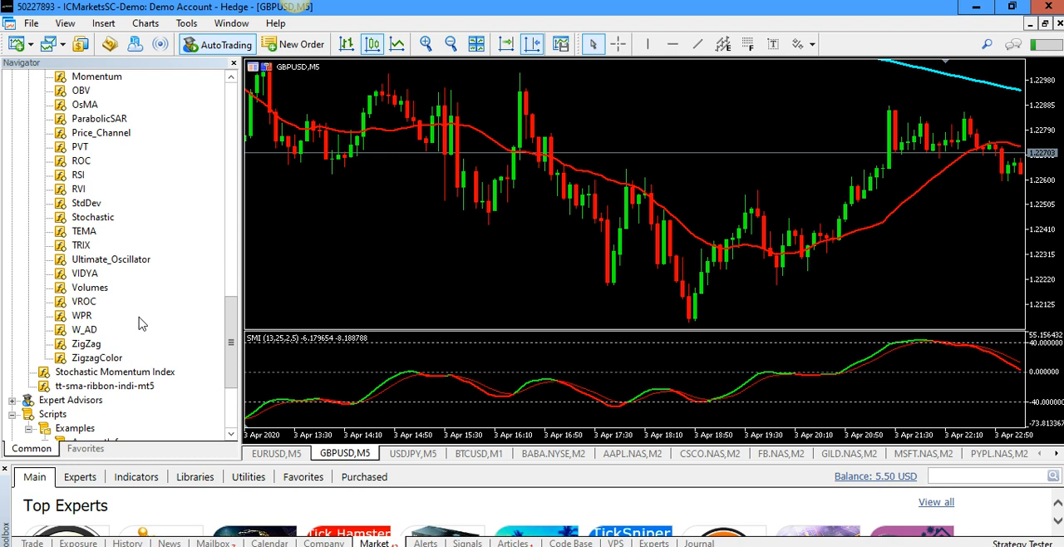
pyautogui.scroll(-1, 234, 340)
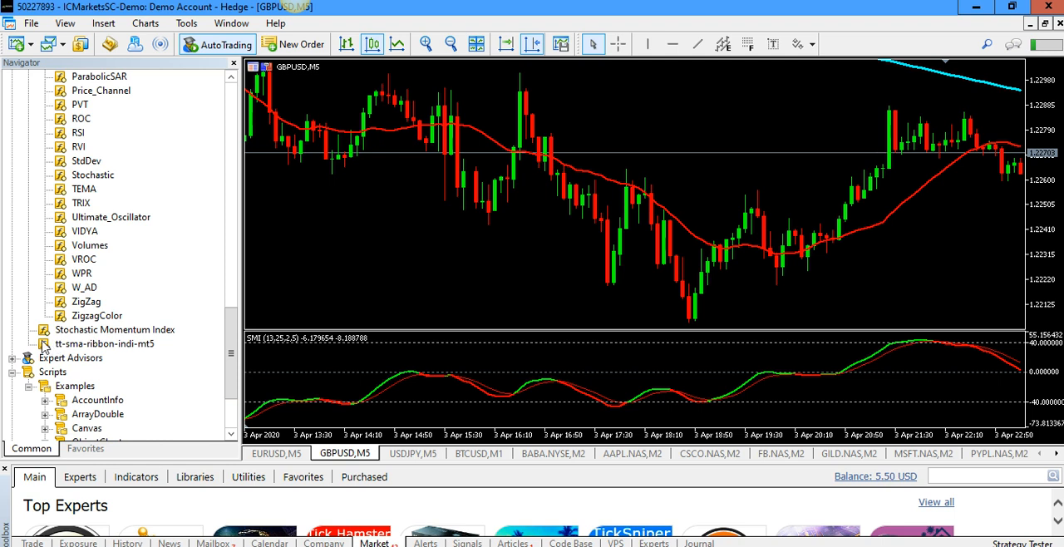
pyautogui.moveTo(45, 343); pyautogui.dragTo(549, 365)
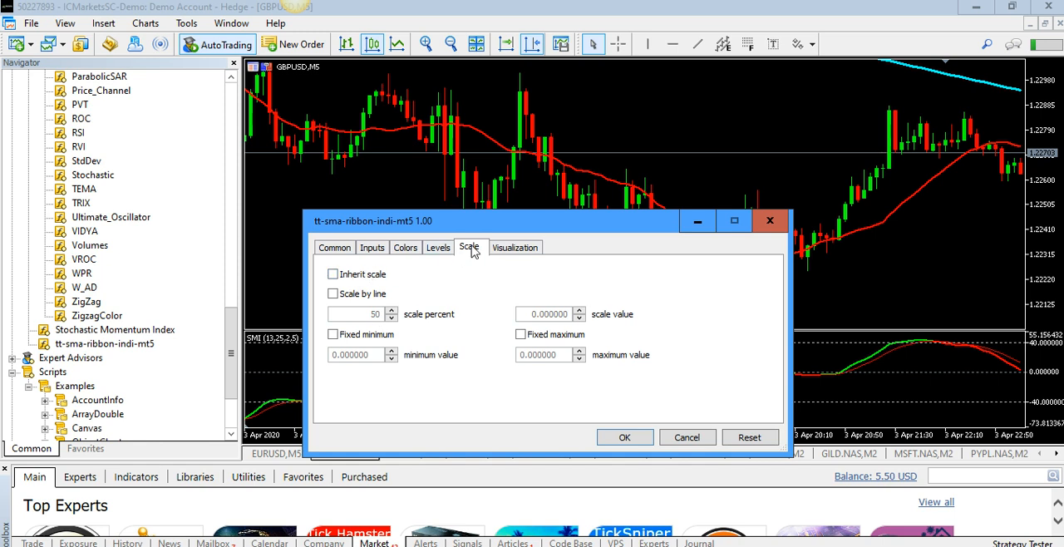
pyautogui.click(333, 335)
pyautogui.click(392, 359)
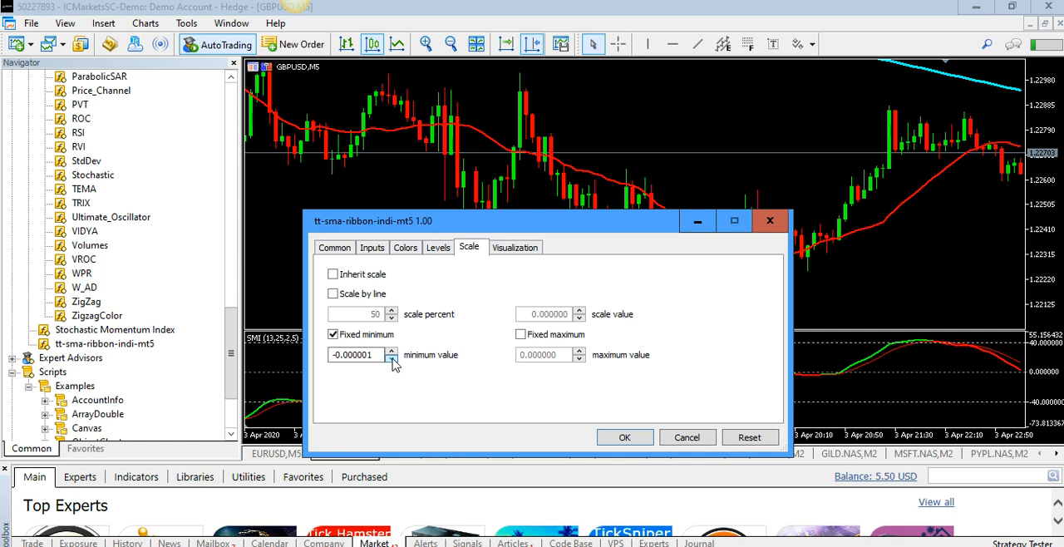
pyautogui.click(526, 334)
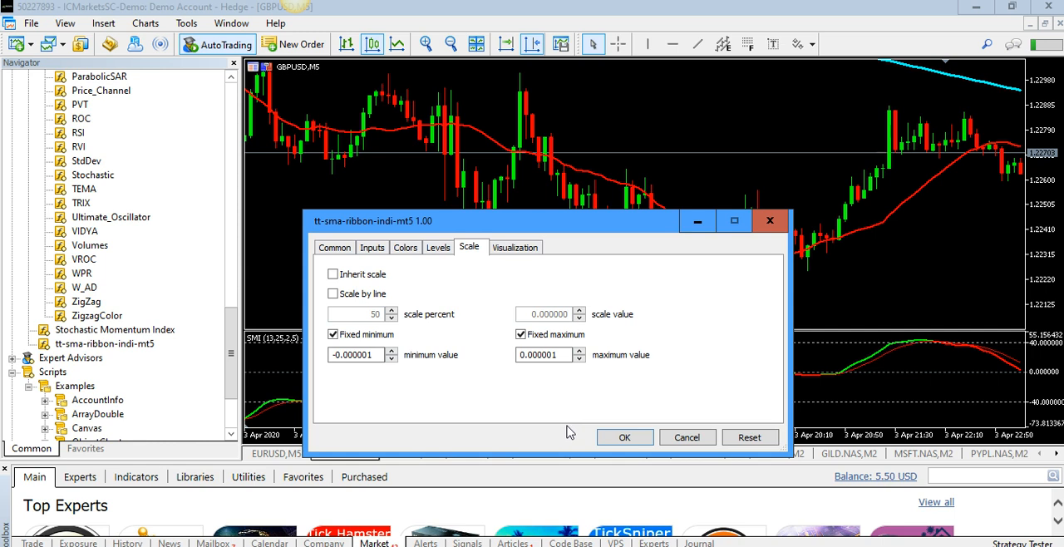
# Check the indicator's SMA_Period input and apply the indicator to the chart
pyautogui.click(372, 248)
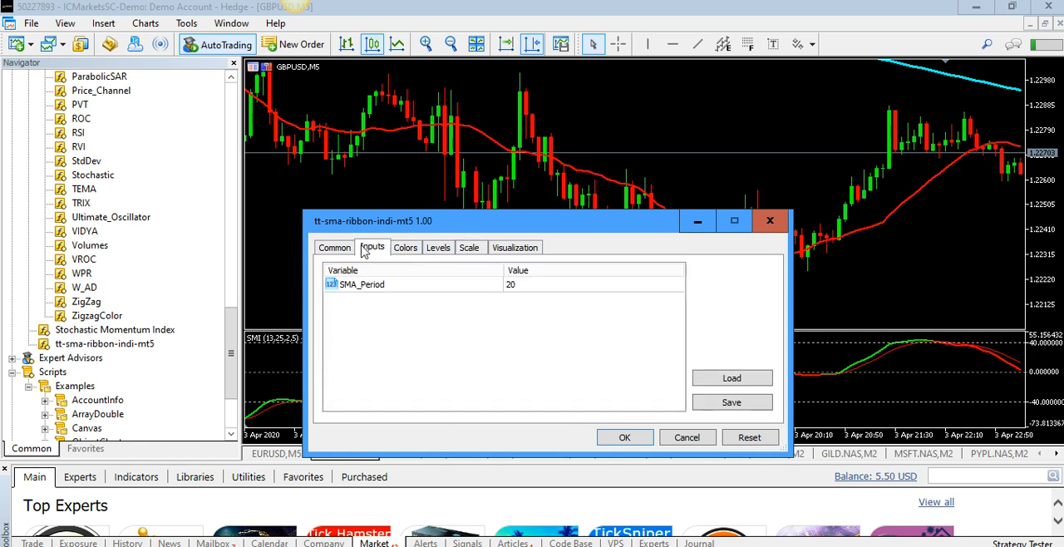
pyautogui.click(540, 290)
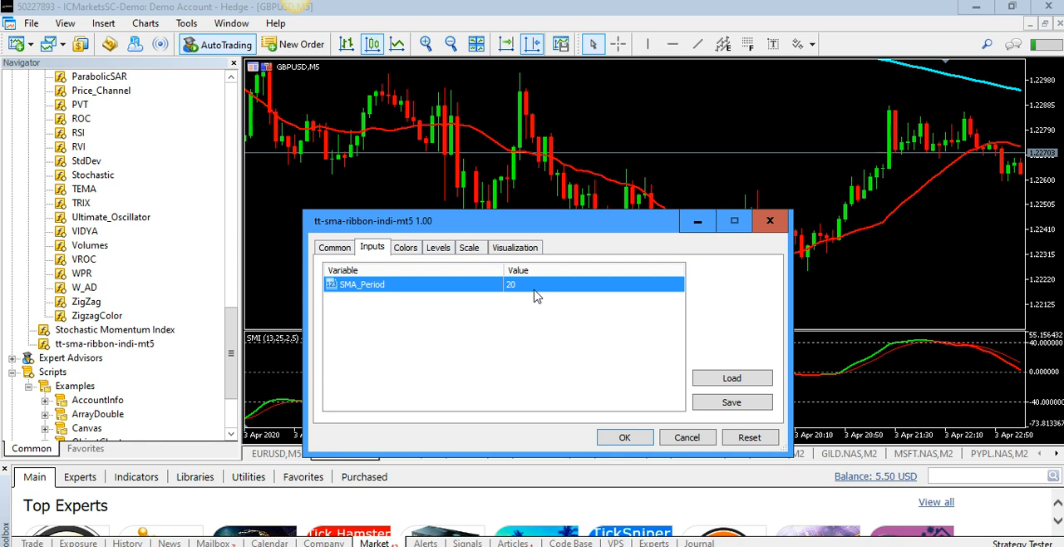
pyautogui.click(620, 439)
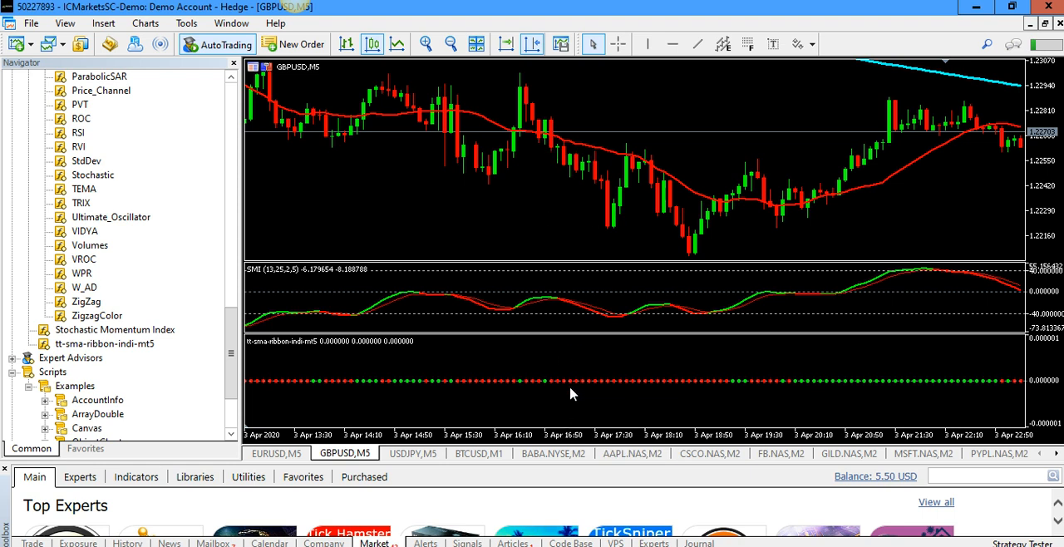
# Examine how the ribbon's dot colors follow the moving average across earlier GBPUSD M5 price history
pyautogui.scroll(-15, 556, 371)
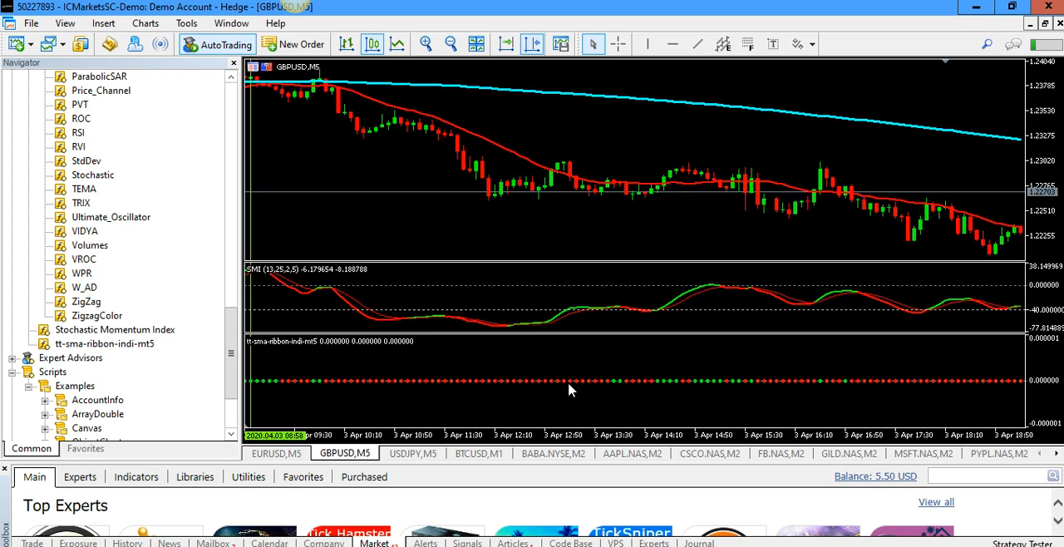
pyautogui.scroll(-15, 615, 404)
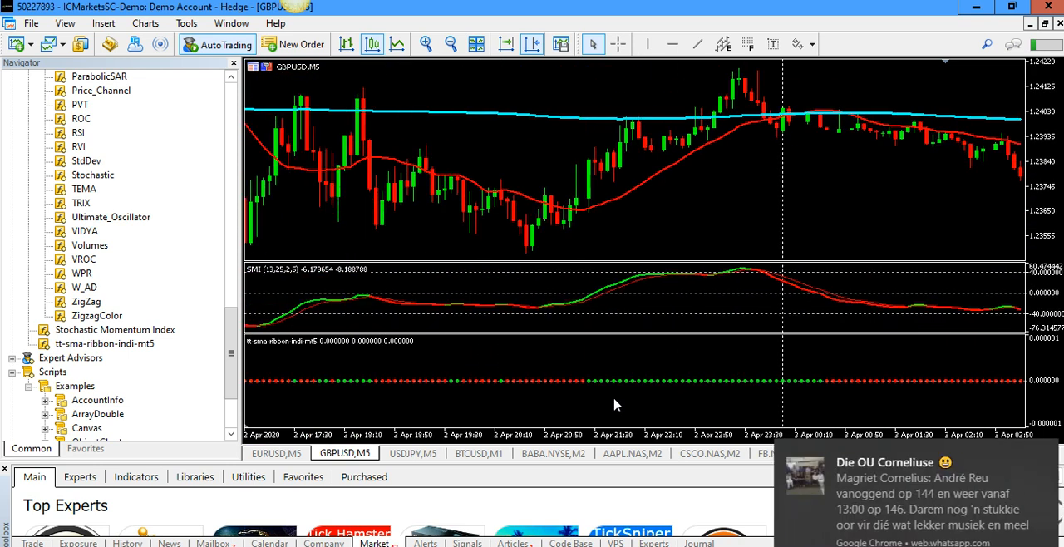
pyautogui.scroll(6, 614, 405)
pyautogui.scroll(15, 614, 405)
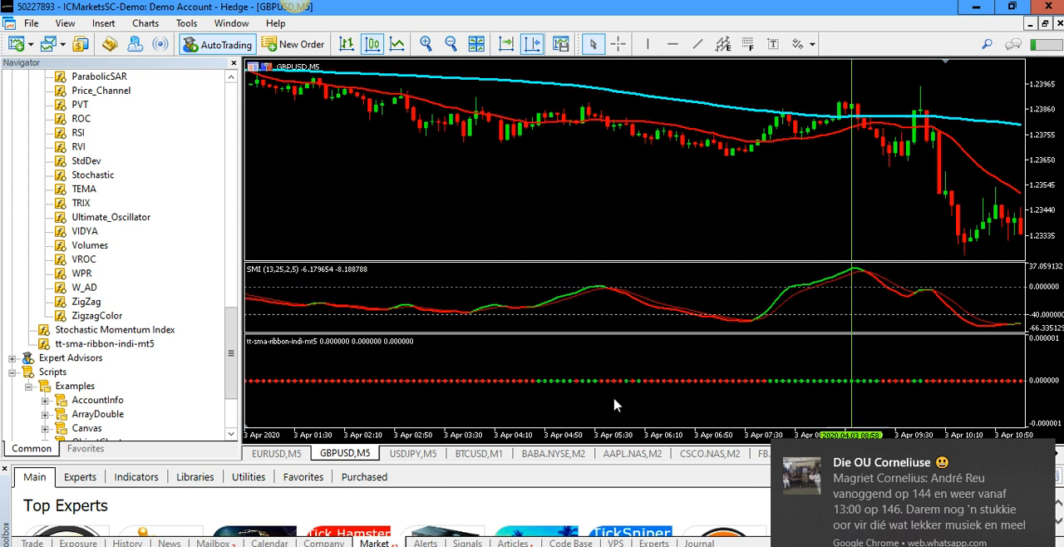
pyautogui.scroll(2, 615, 404)
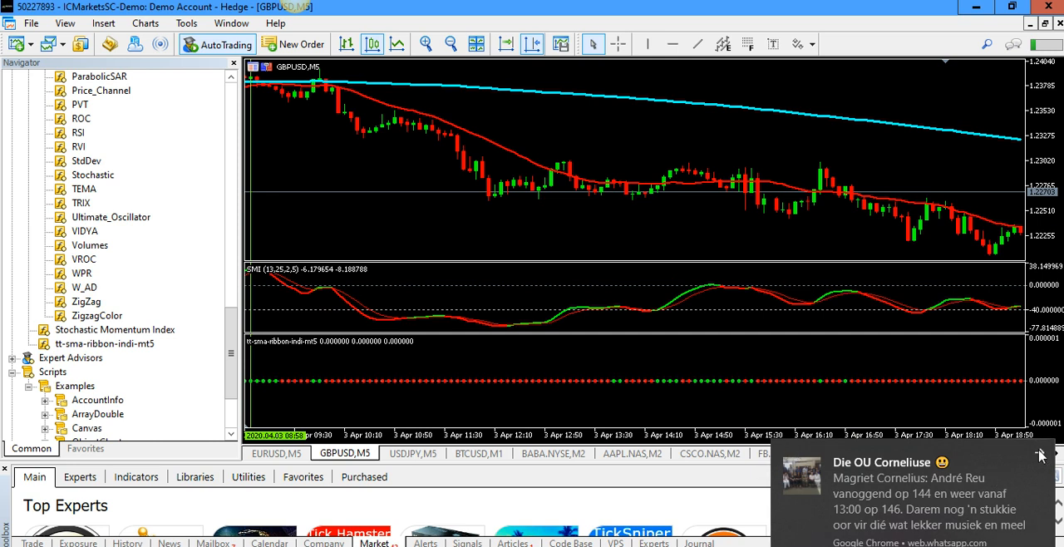
pyautogui.click(1006, 478)
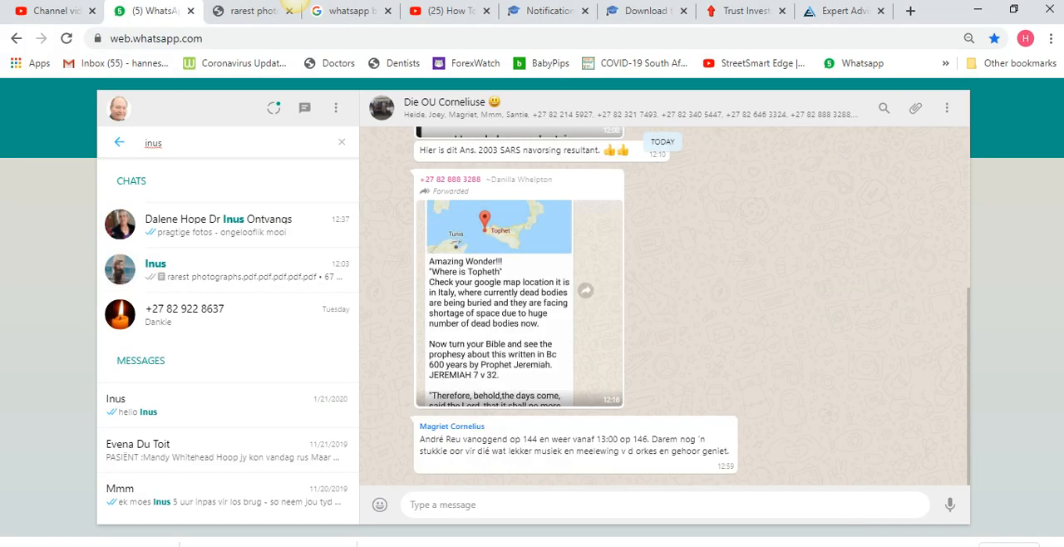
pyautogui.click(295, 2)
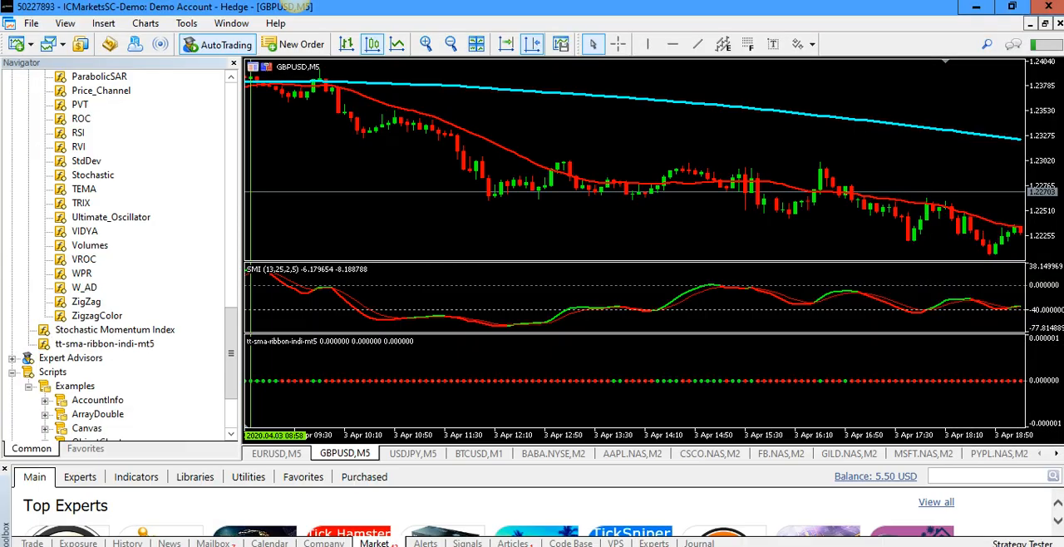
pyautogui.click(295, 2)
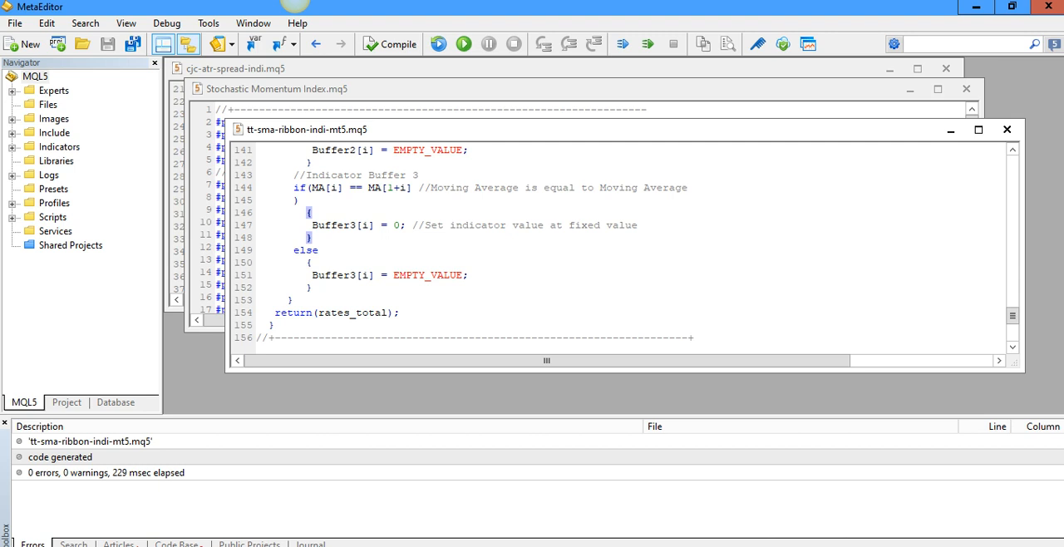
pyautogui.click(295, 2)
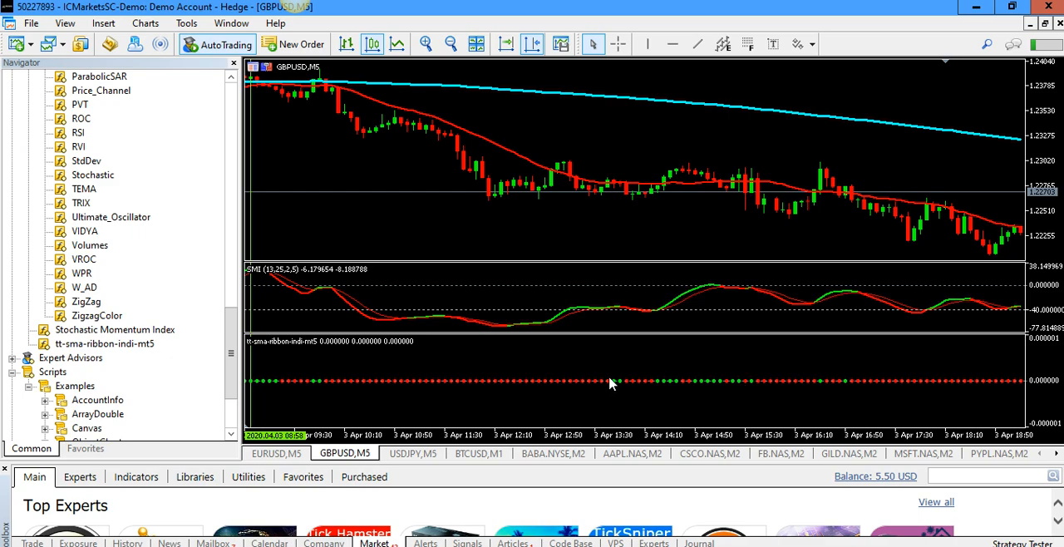
# Inspect individual ribbon dots on the GBPUSD M5 chart and compare them with the plotted moving averages
pyautogui.moveTo(638, 388)
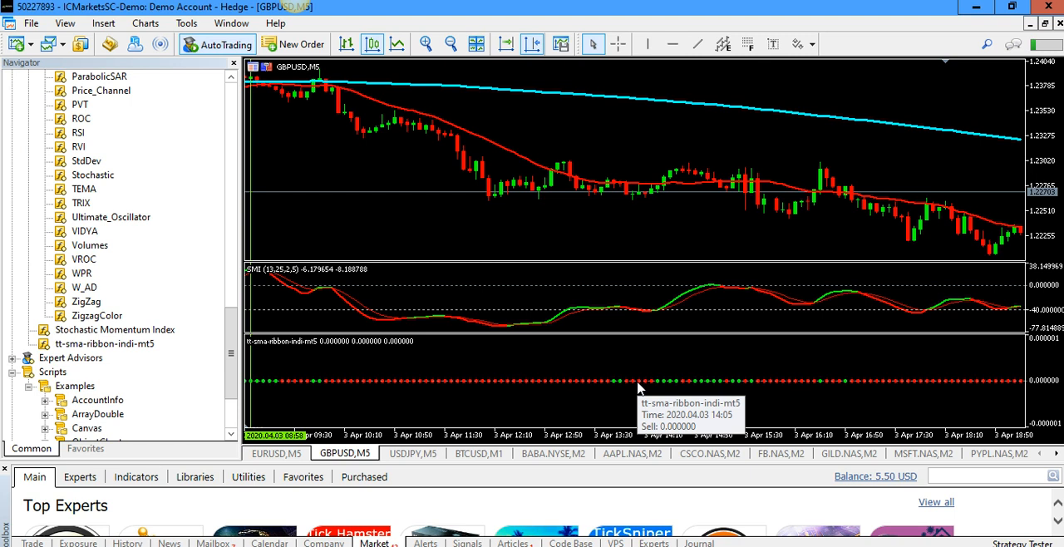
pyautogui.moveTo(595, 388)
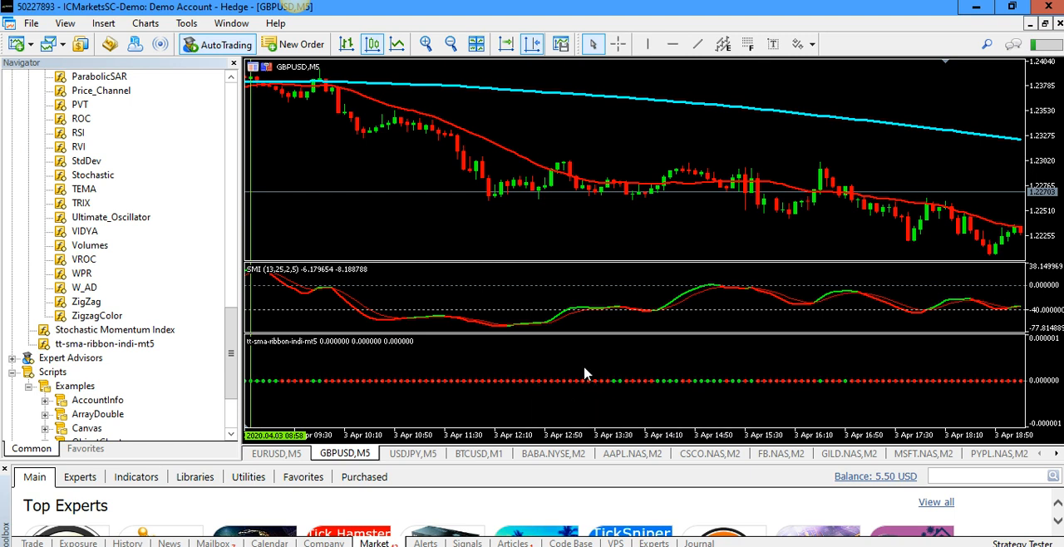
pyautogui.scroll(2, 584, 374)
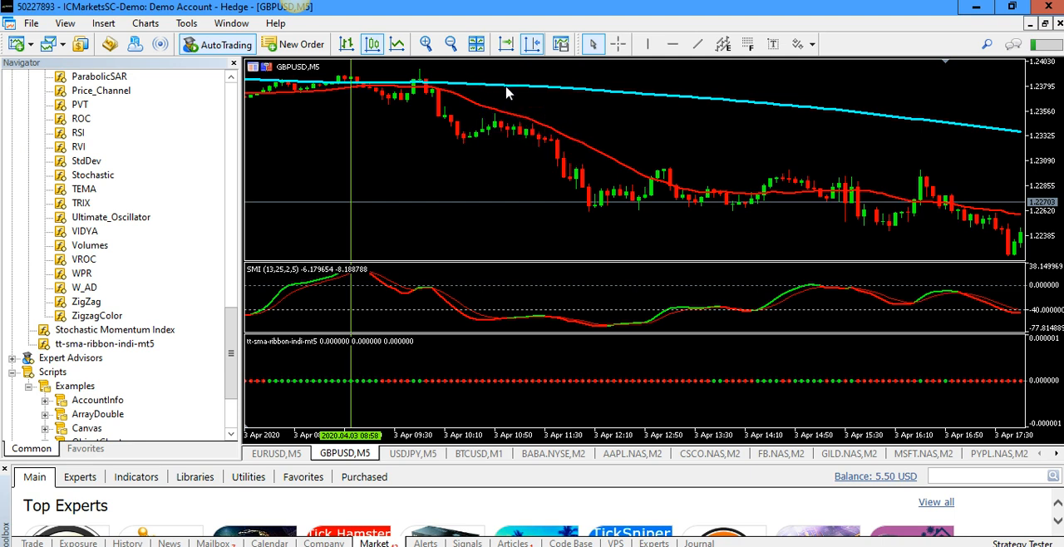
pyautogui.moveTo(721, 106)
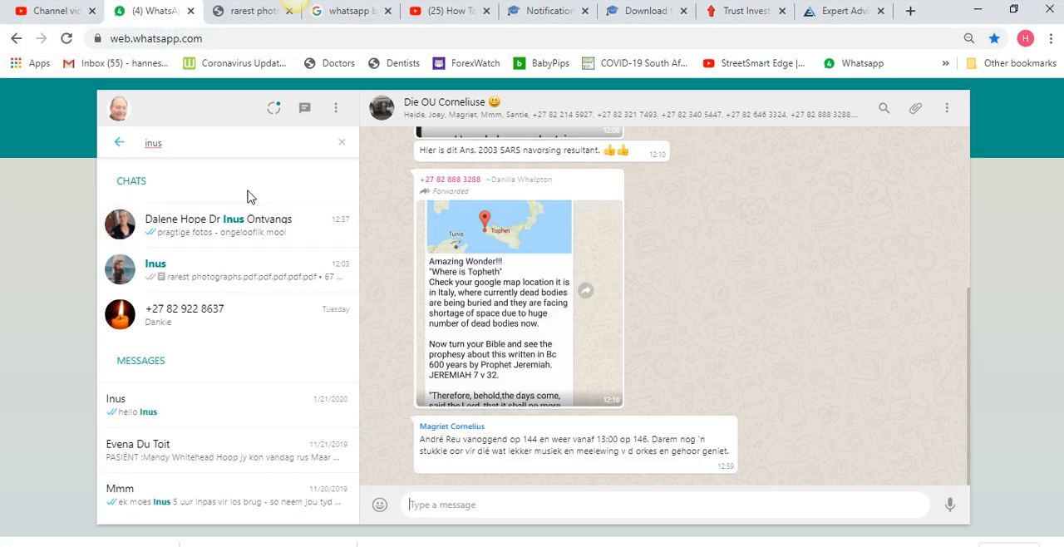
# Switch to EA Builder in the browser and display the indicator's buffer conditions
pyautogui.click(810, 14)
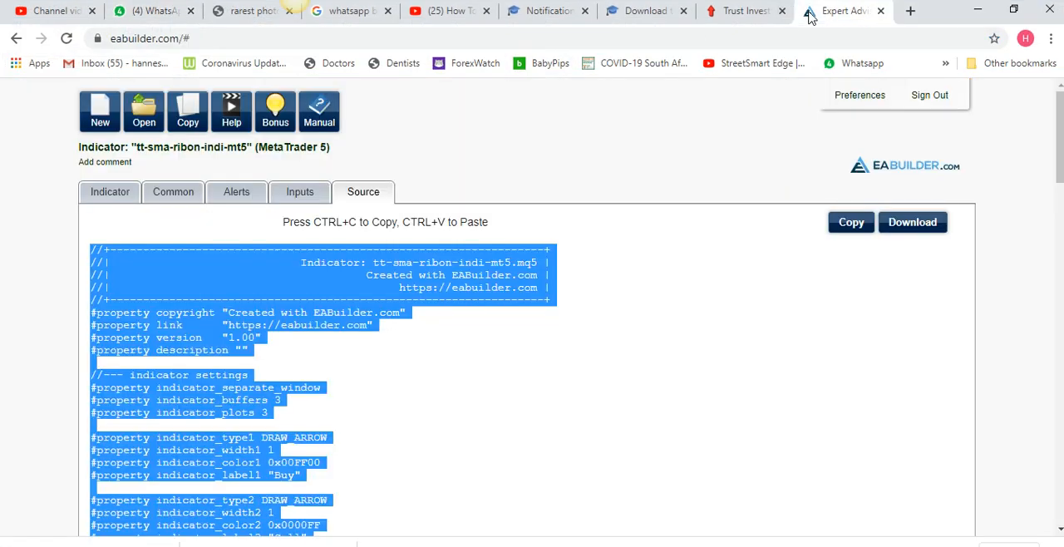
pyautogui.click(124, 196)
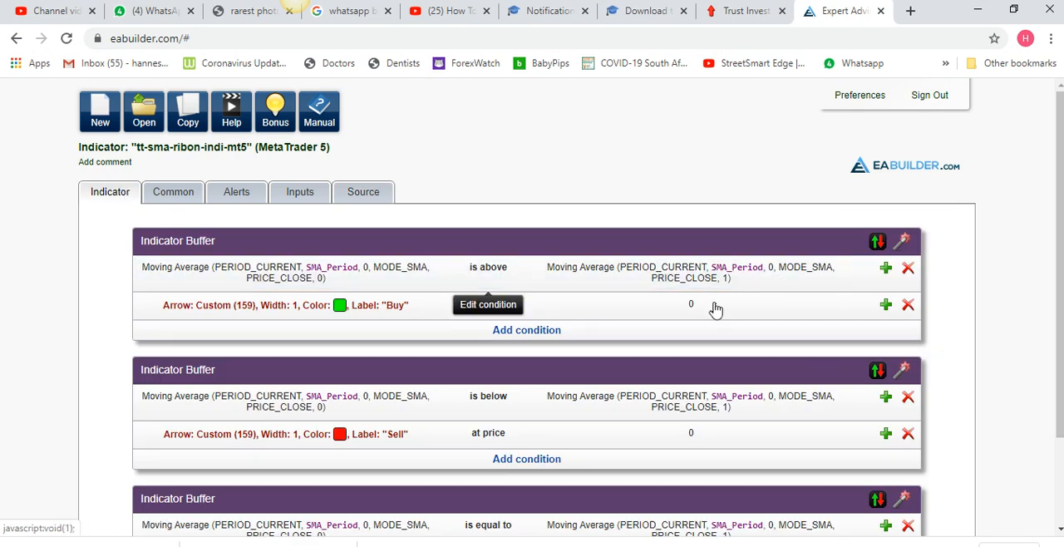
# Add a condition to the green Buy buffer whose first moving average uses a new int input Trend_SMA with value 200 as period
pyautogui.click(528, 333)
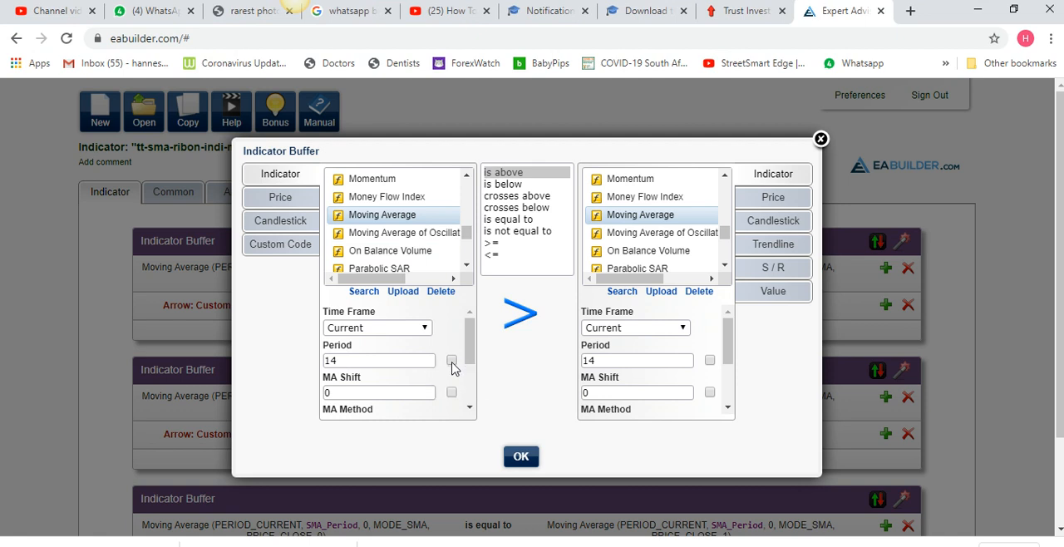
pyautogui.click(451, 361)
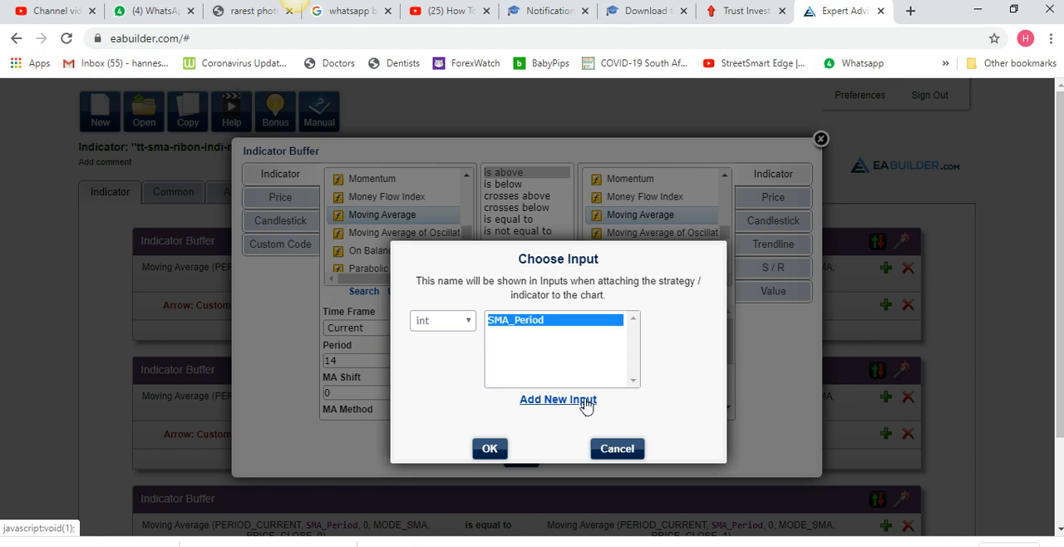
pyautogui.click(588, 400)
pyautogui.press('BackSpace')
pyautogui.press('BackSpace')
pyautogui.press('BackSpace')
pyautogui.press('BackSpace')
pyautogui.press('BackSpace')
pyautogui.press('BackSpace')
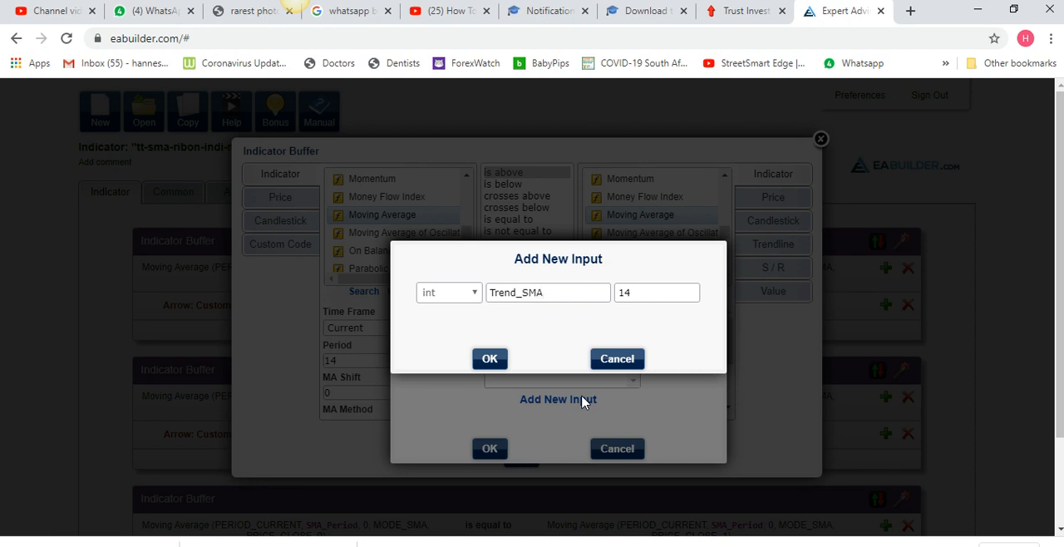
pyautogui.moveTo(637, 300); pyautogui.dragTo(615, 304)
pyautogui.write('200')
pyautogui.click(489, 360)
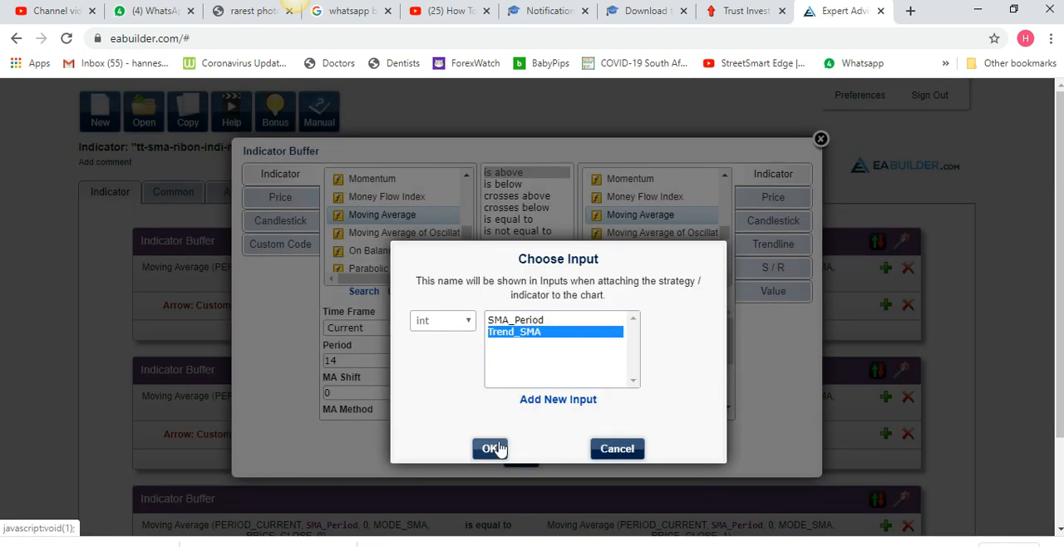
pyautogui.click(489, 448)
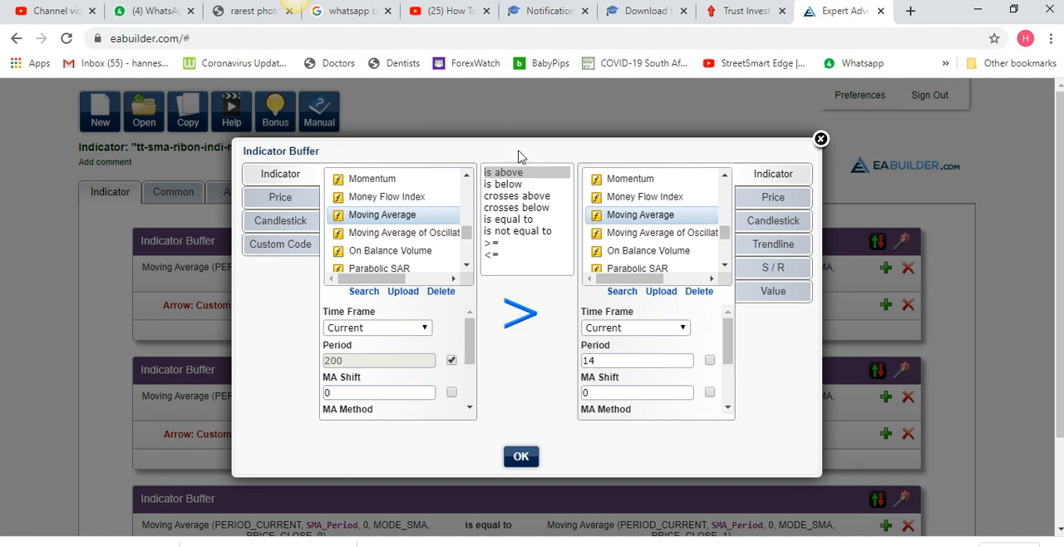
# Assign Trend_SMA as the second moving average's period, set its shift to 1 and save the Buy condition
pyautogui.click(710, 361)
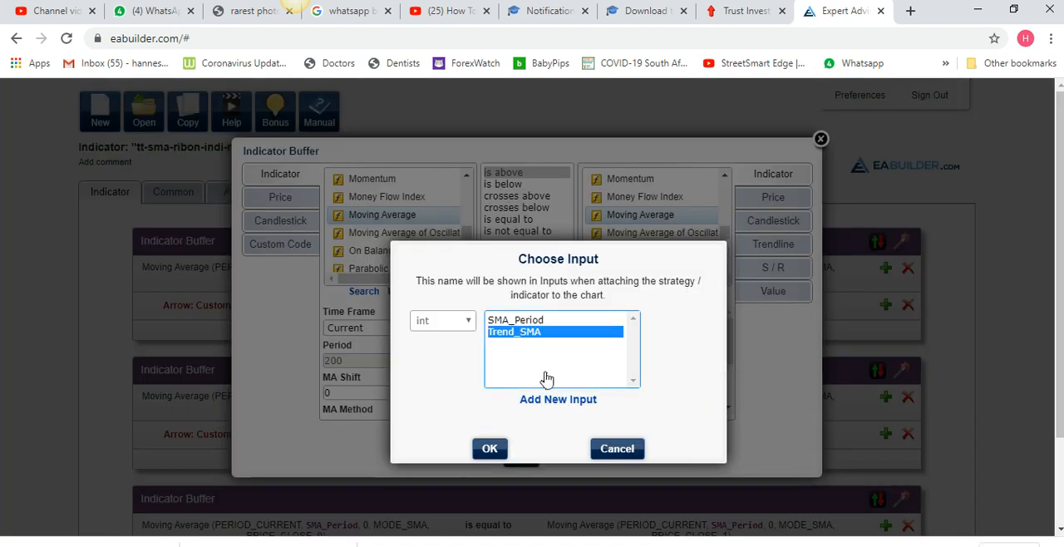
pyautogui.click(491, 450)
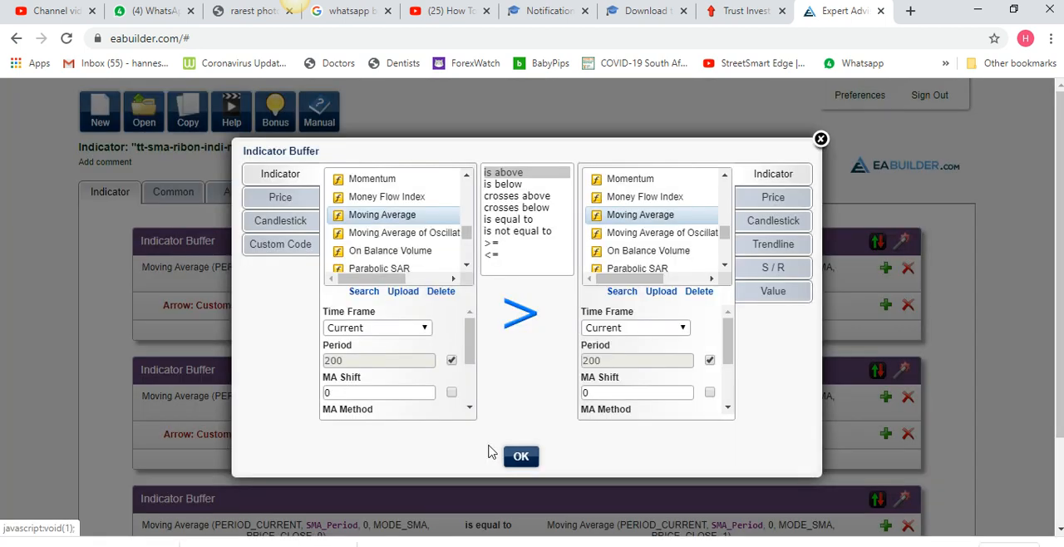
pyautogui.moveTo(729, 357); pyautogui.dragTo(725, 428)
pyautogui.click(652, 406)
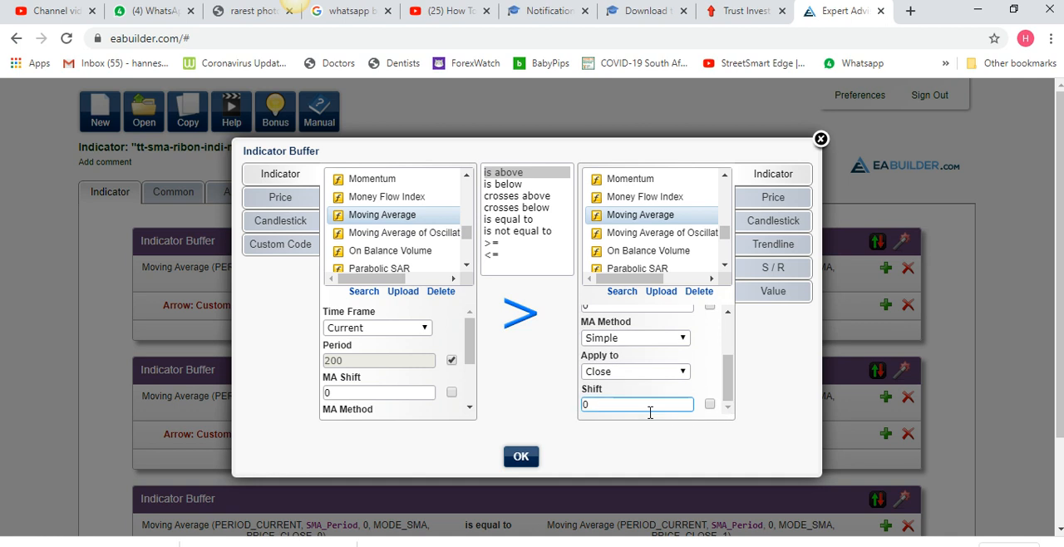
pyautogui.moveTo(613, 408); pyautogui.dragTo(555, 410)
pyautogui.write('1')
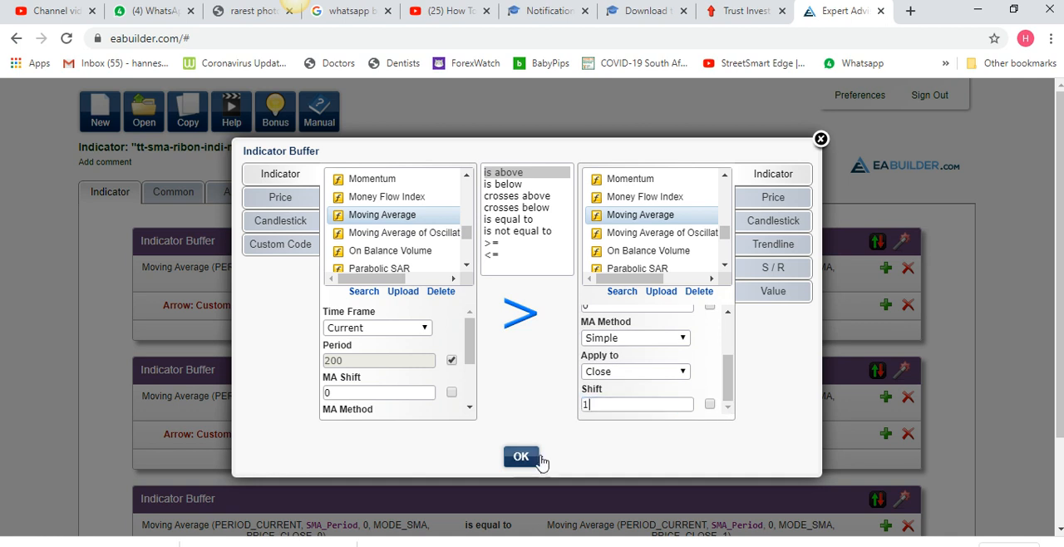
pyautogui.click(531, 458)
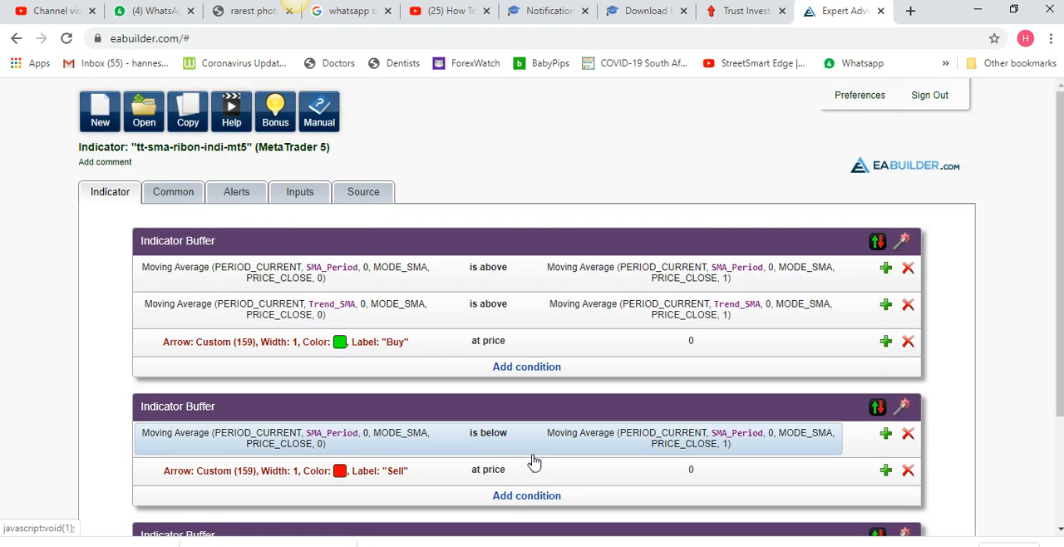
# Delete the yellow-dot indicator buffer by removing its equal-to condition and its arrow row
pyautogui.scroll(-2, 939, 366)
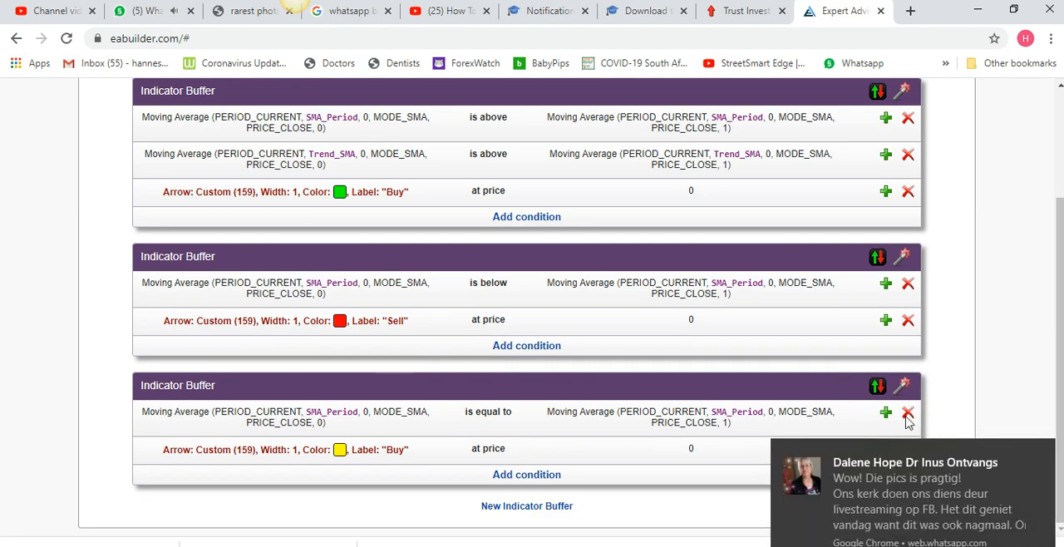
pyautogui.click(1042, 454)
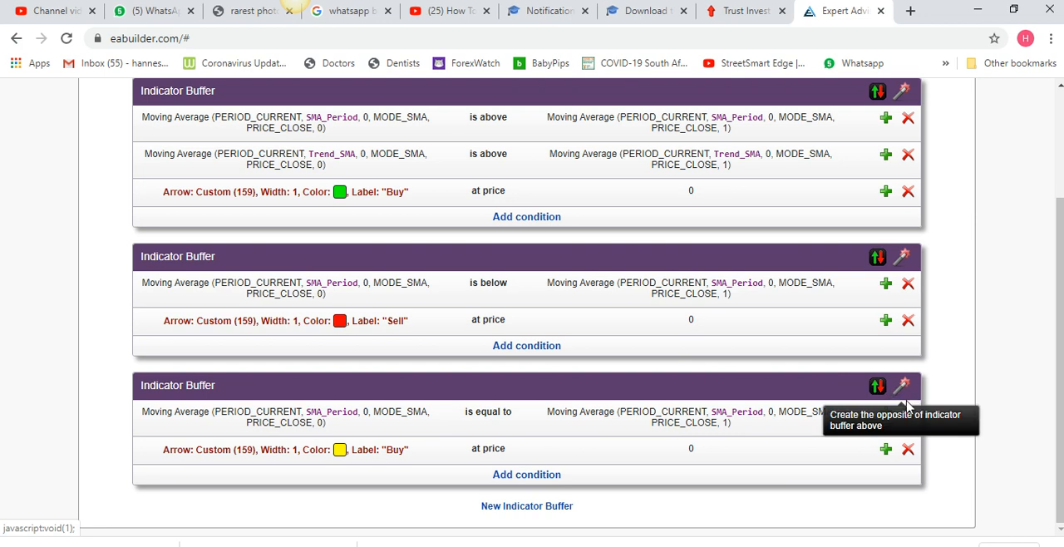
pyautogui.click(908, 412)
pyautogui.click(909, 413)
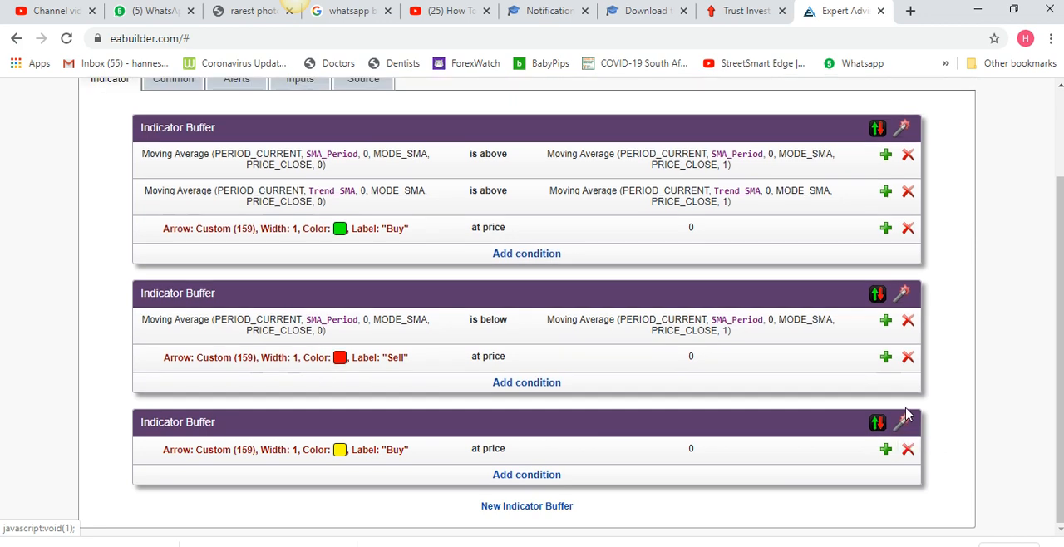
pyautogui.click(908, 449)
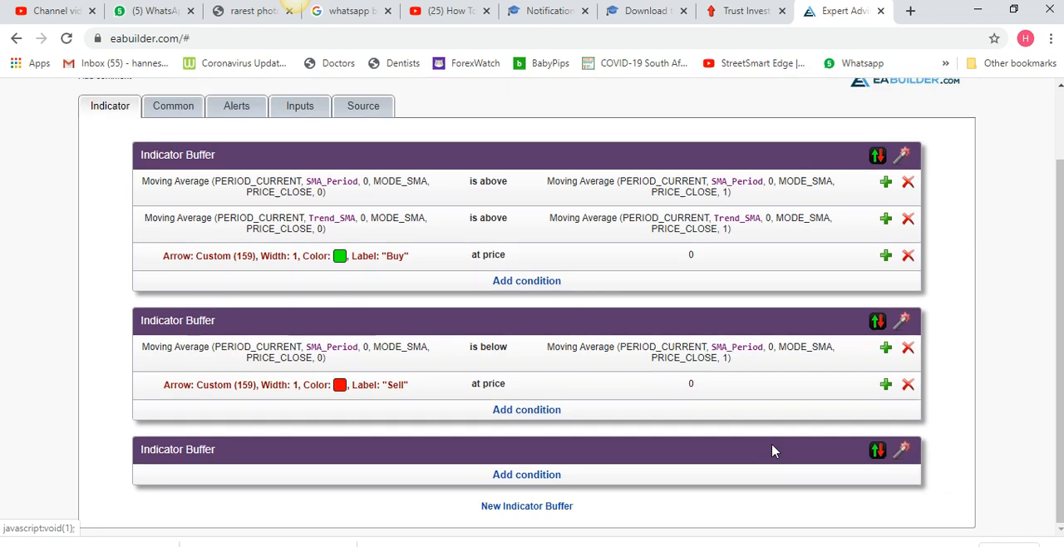
# Add a condition to the red Sell buffer with Trend_SMA as the first moving average's period and "is below" as comparison
pyautogui.click(505, 475)
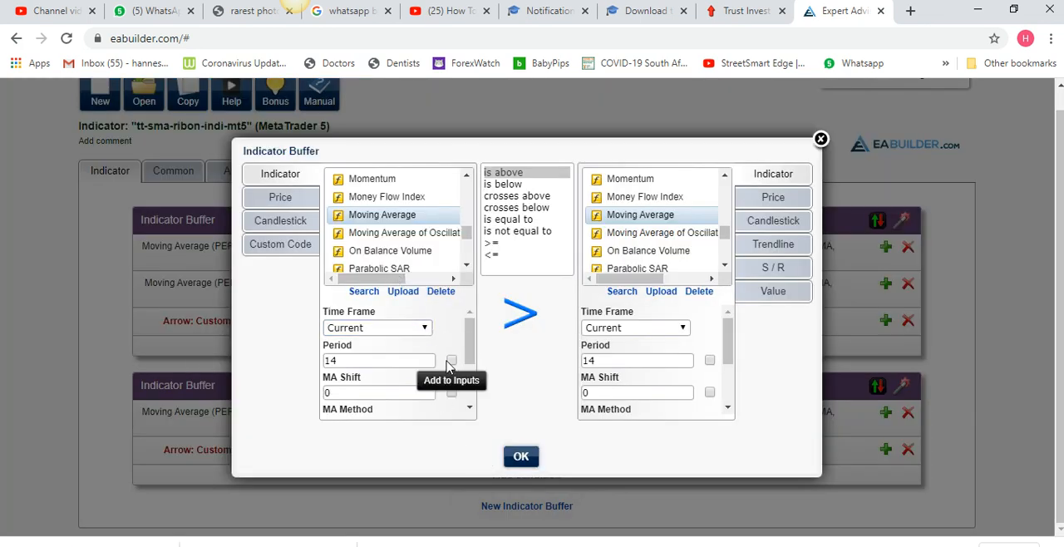
pyautogui.click(450, 362)
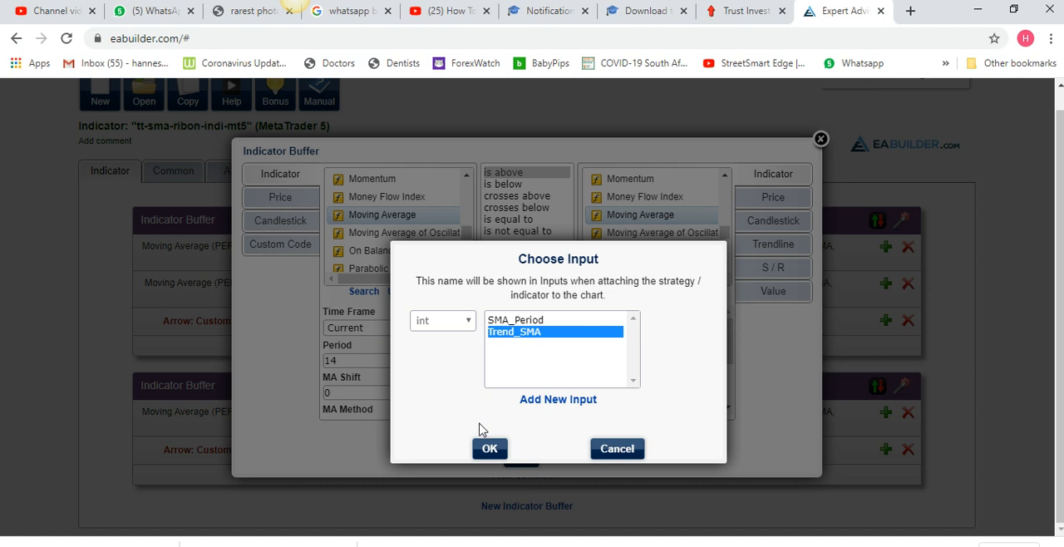
pyautogui.click(490, 448)
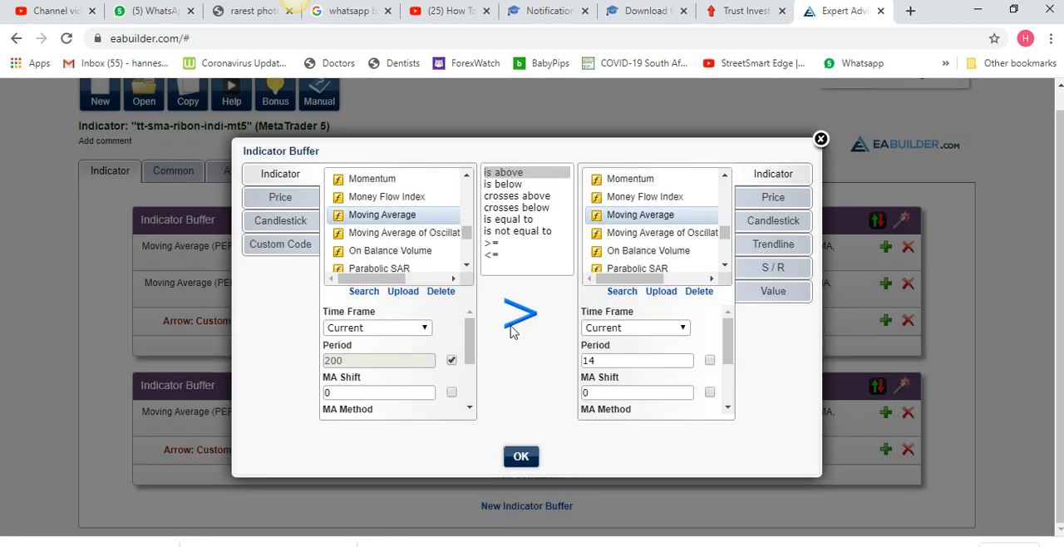
pyautogui.click(510, 185)
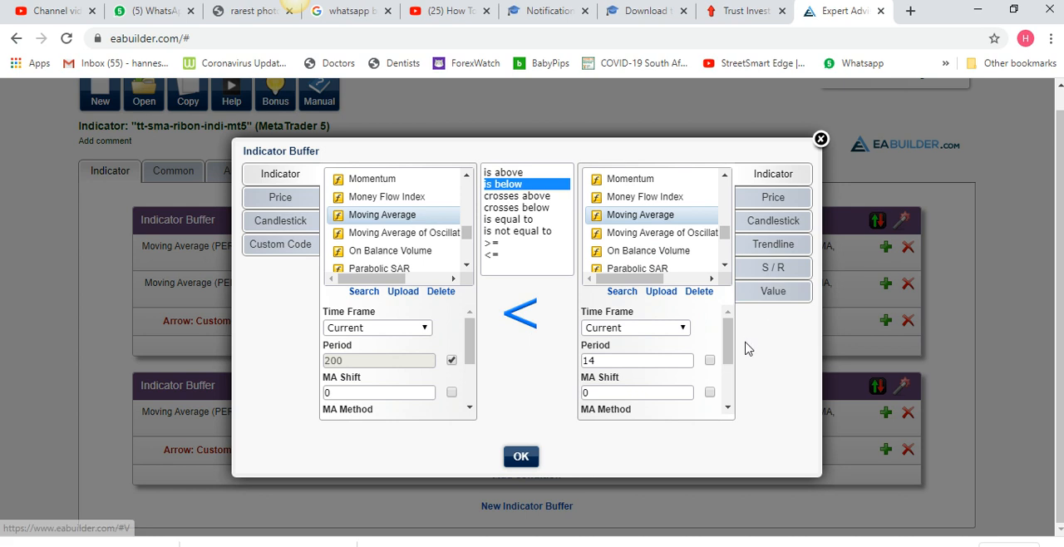
# Assign Trend_SMA as the second moving average's period, set its shift to 1 and save the Sell condition
pyautogui.moveTo(727, 356)
pyautogui.mouseDown()
pyautogui.moveTo(722, 399)
pyautogui.moveTo(725, 359)
pyautogui.mouseUp()
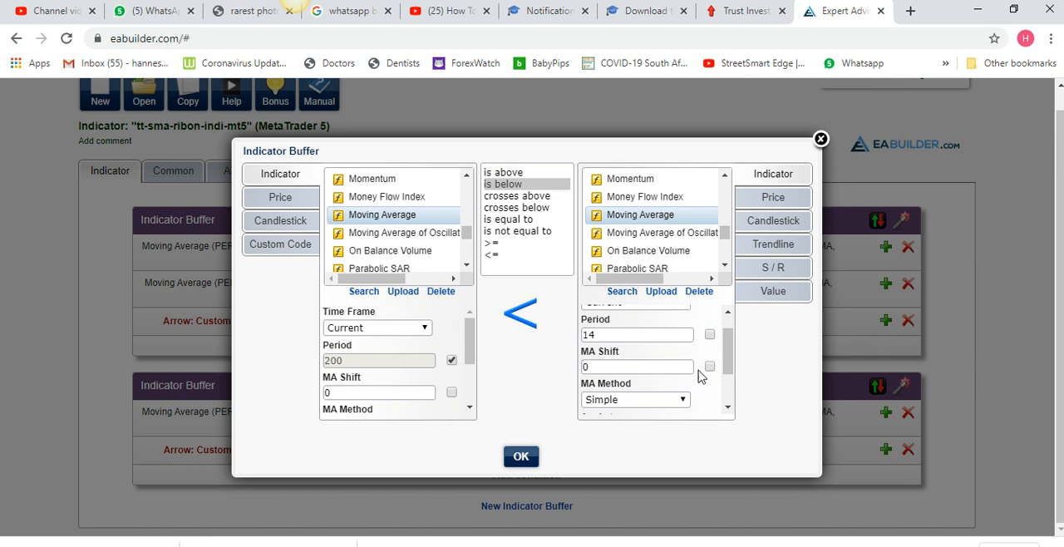
pyautogui.click(710, 336)
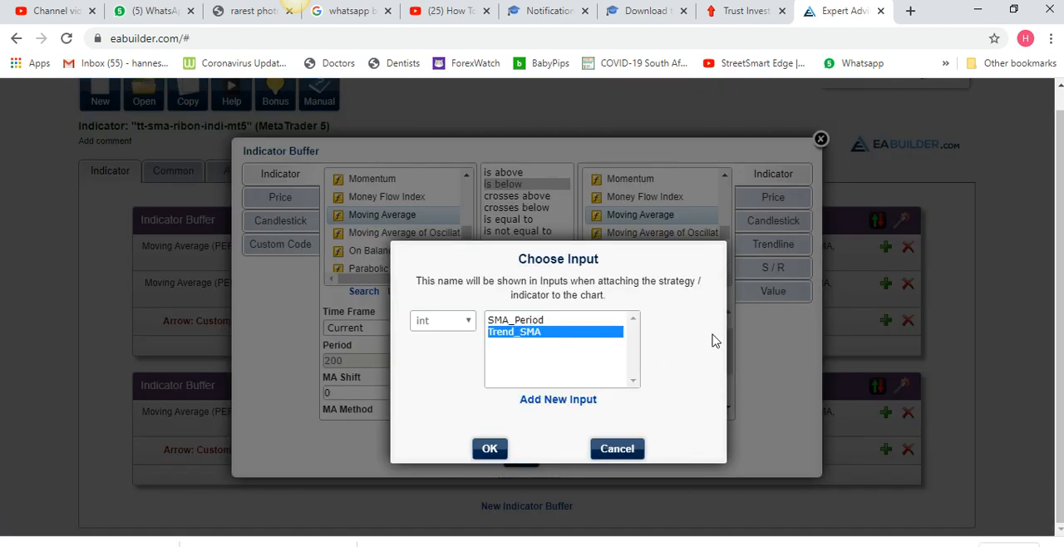
pyautogui.click(489, 448)
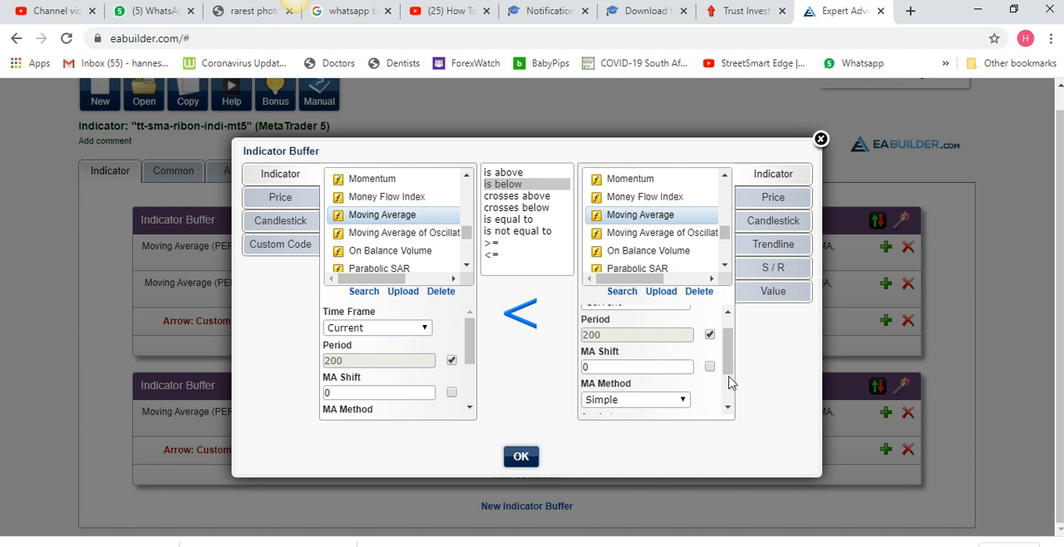
pyautogui.scroll(-2, 728, 406)
pyautogui.click(631, 411)
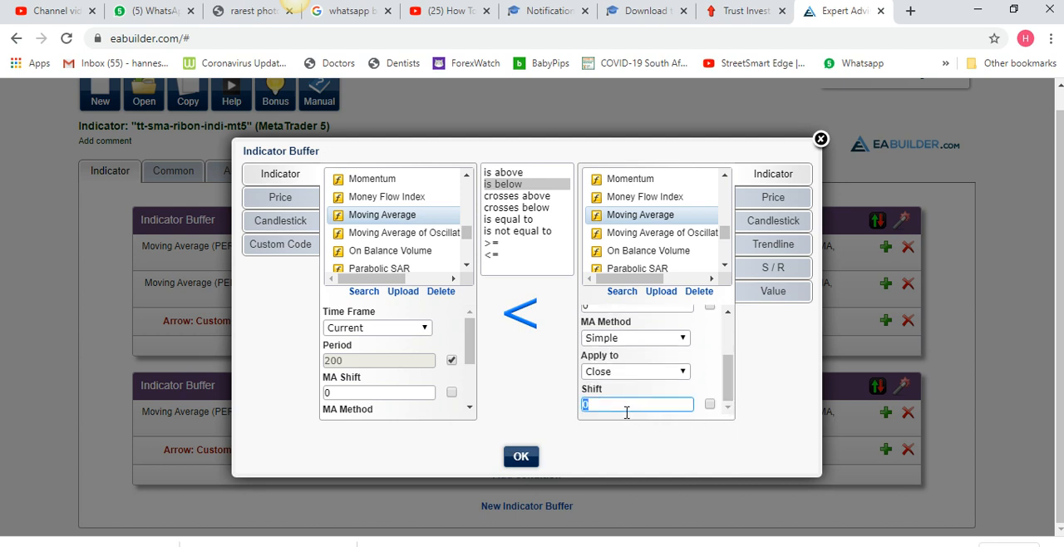
pyautogui.click(521, 457)
pyautogui.scroll(-1, 623, 421)
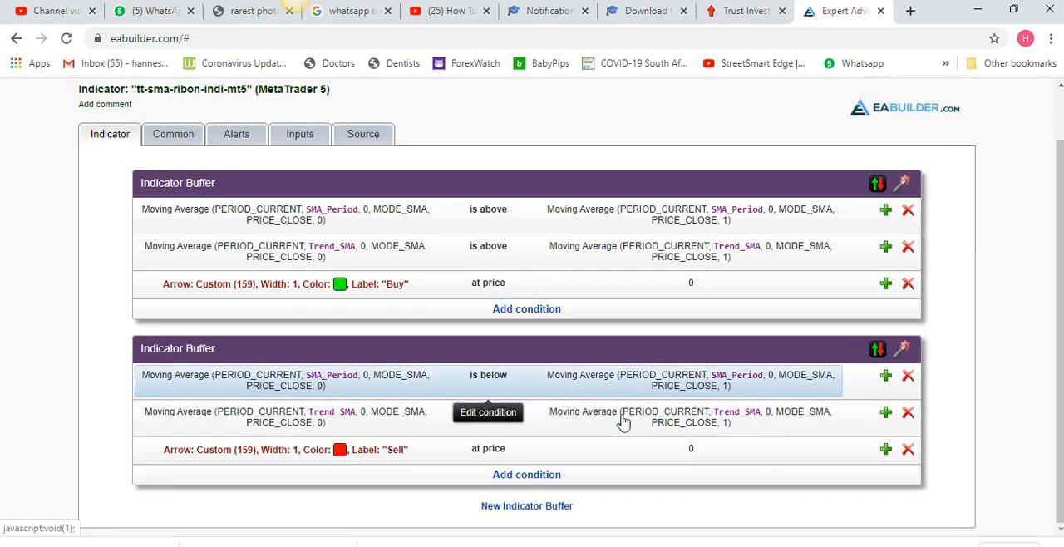
# Display the indicator's generated MQL5 source code and copy all of it
pyautogui.click(366, 135)
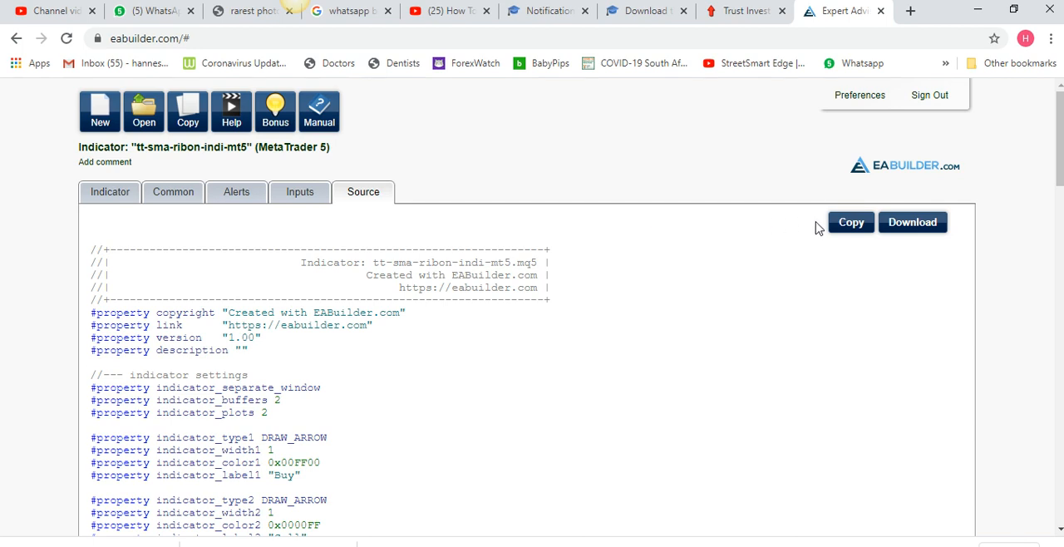
pyautogui.click(844, 225)
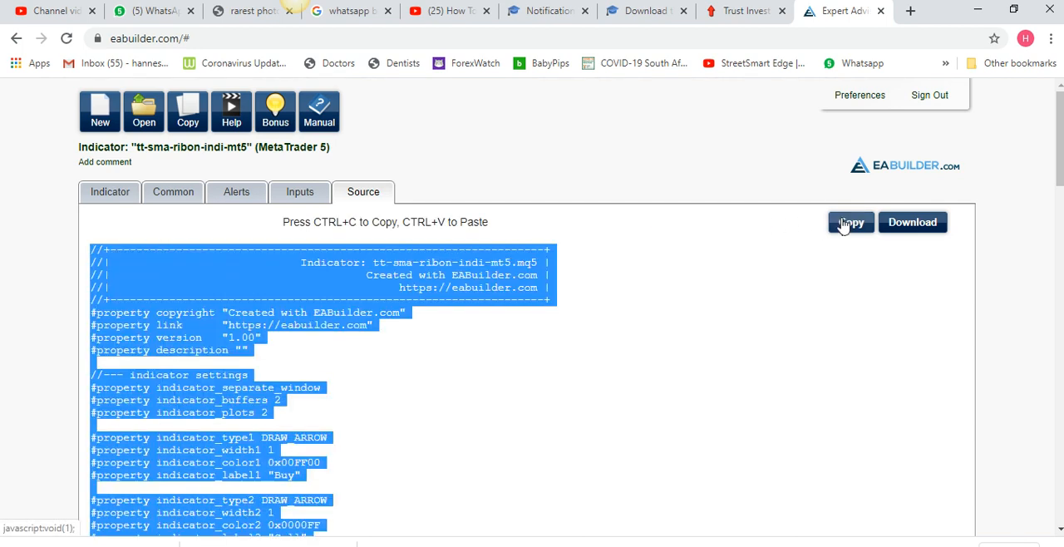
pyautogui.rightClick(430, 276)
pyautogui.click(457, 283)
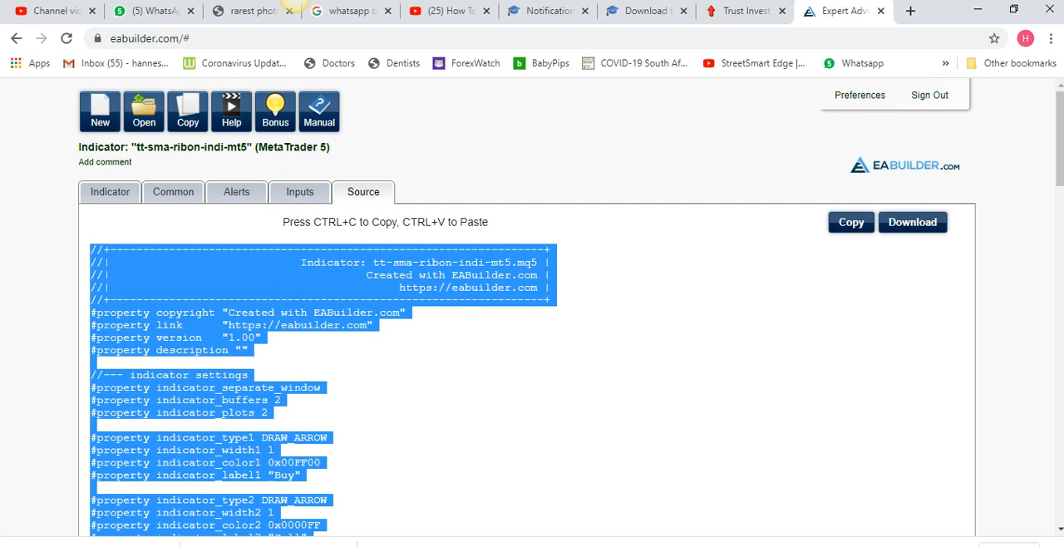
# Switch to MetaEditor, replace all code in tt-sma-ribbon-indi-mt5.mq5 with the copied source and compile it
pyautogui.moveTo(494, 546)
pyautogui.hotkey('alt', 'Tab')
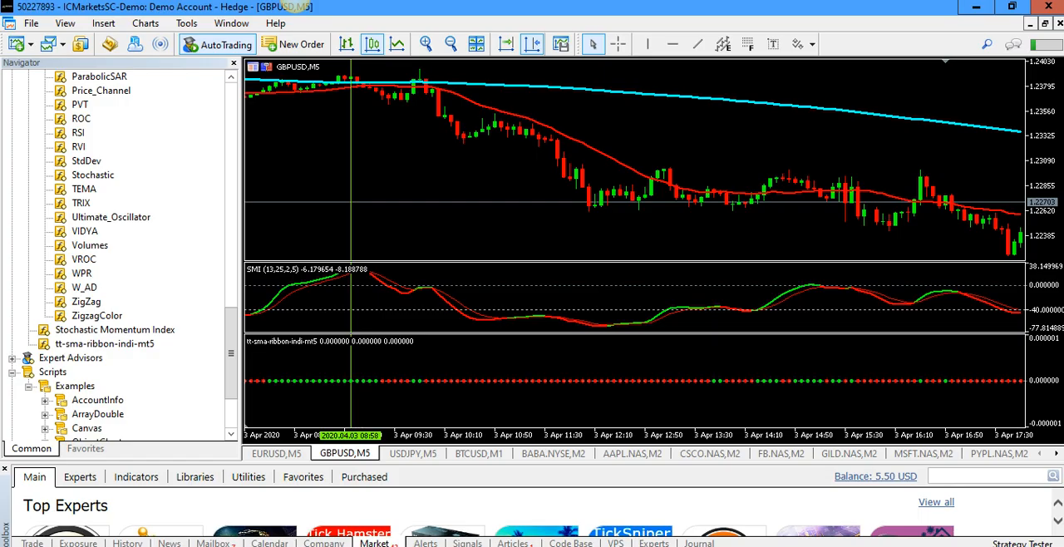
pyautogui.moveTo(802, 546)
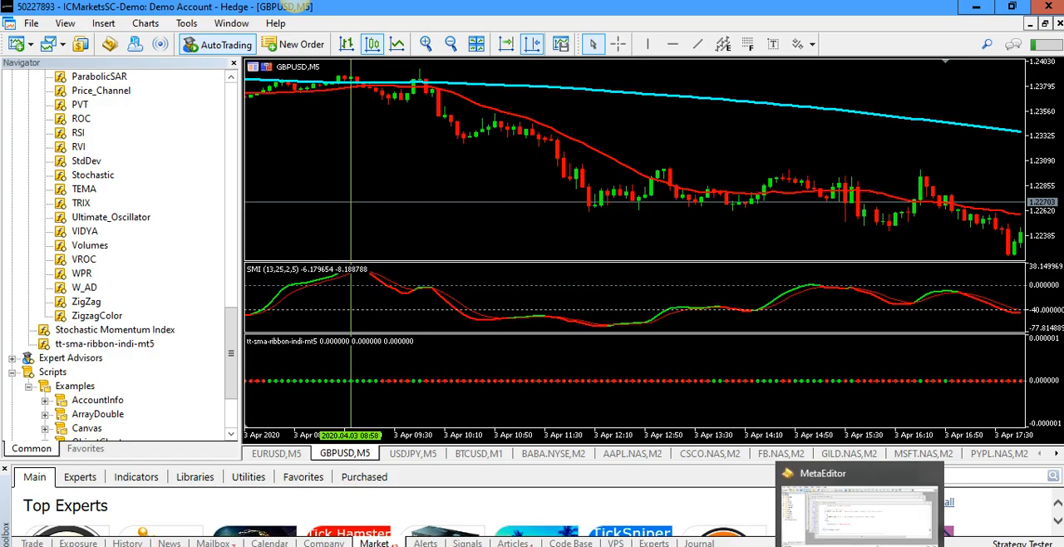
pyautogui.click(961, 540)
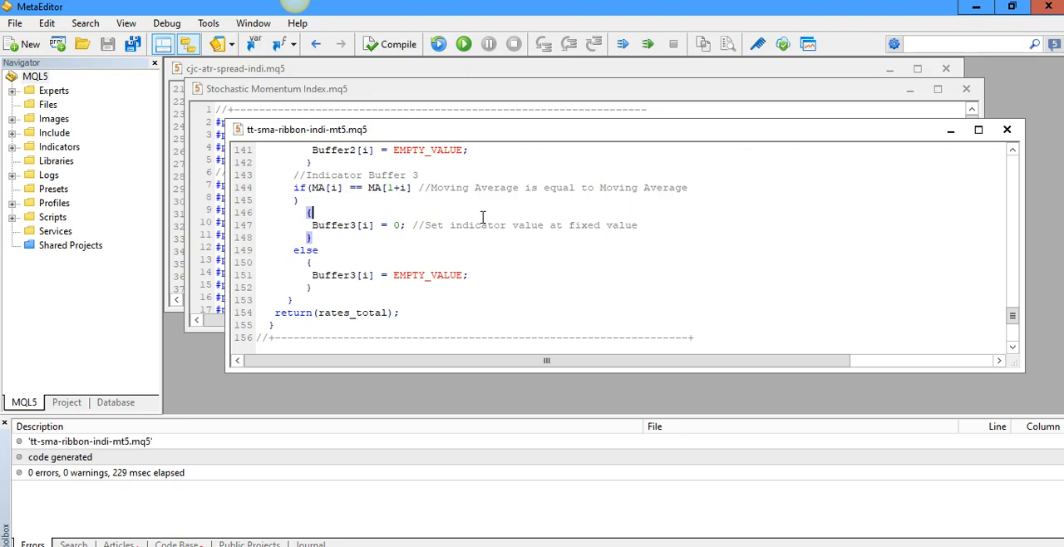
pyautogui.hotkey('ctrl', 'a')
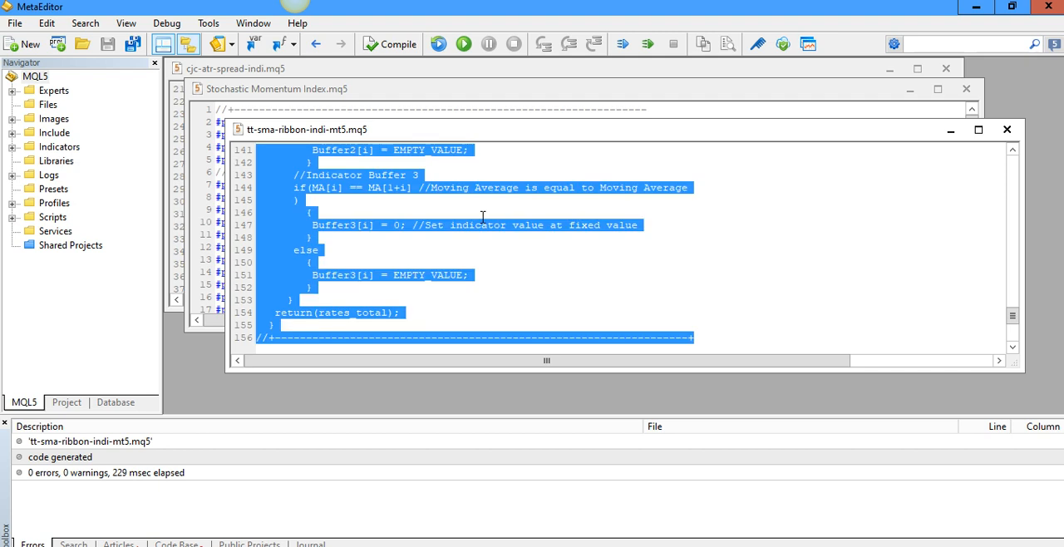
pyautogui.press('Delete')
pyautogui.hotkey('ctrl', 'v')
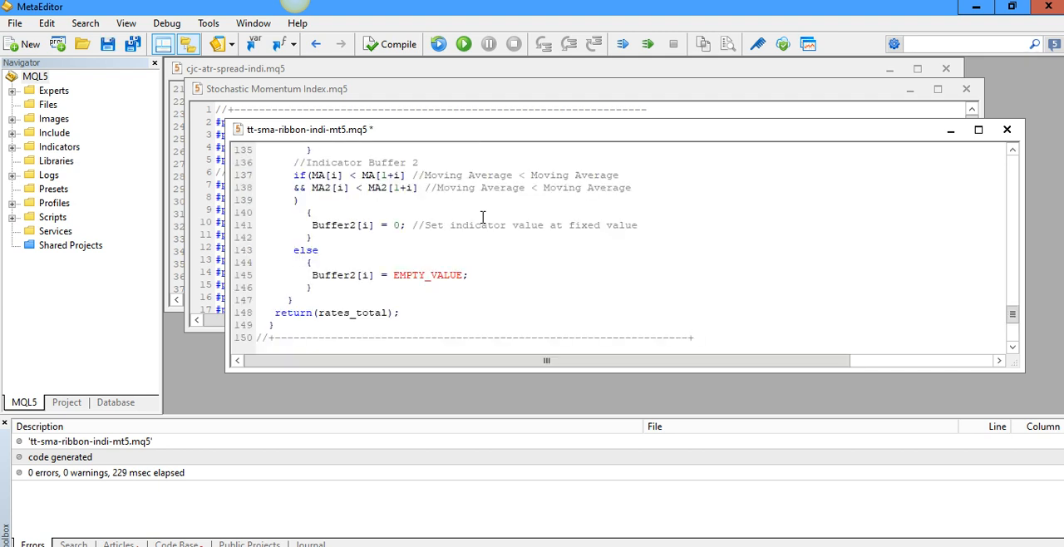
pyautogui.press('F7')
# Switch to MetaTrader 5 and examine how the ribbon dots follow both moving averages across earlier GBPUSD M5 history
pyautogui.press('F4')
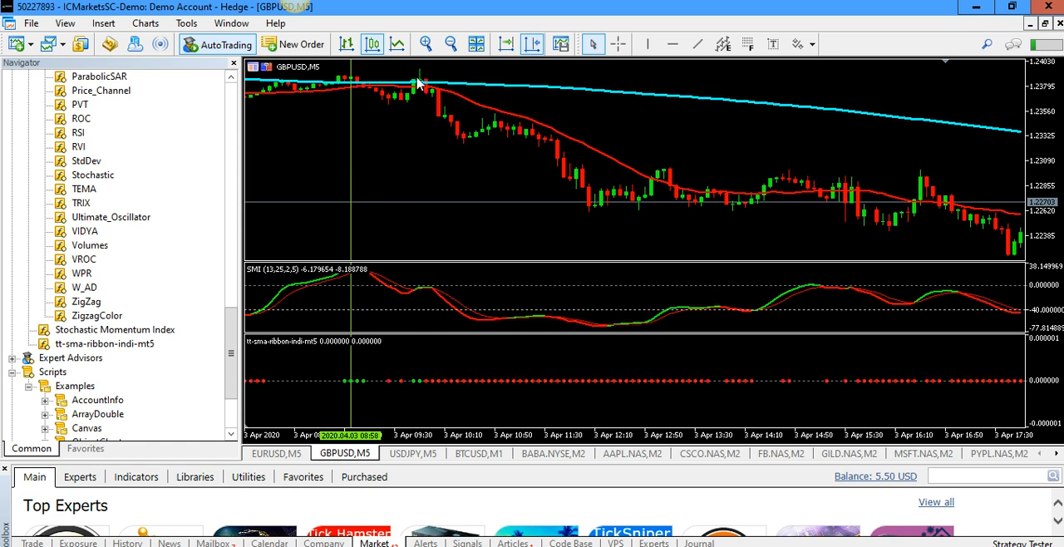
pyautogui.scroll(-10, 481, 183)
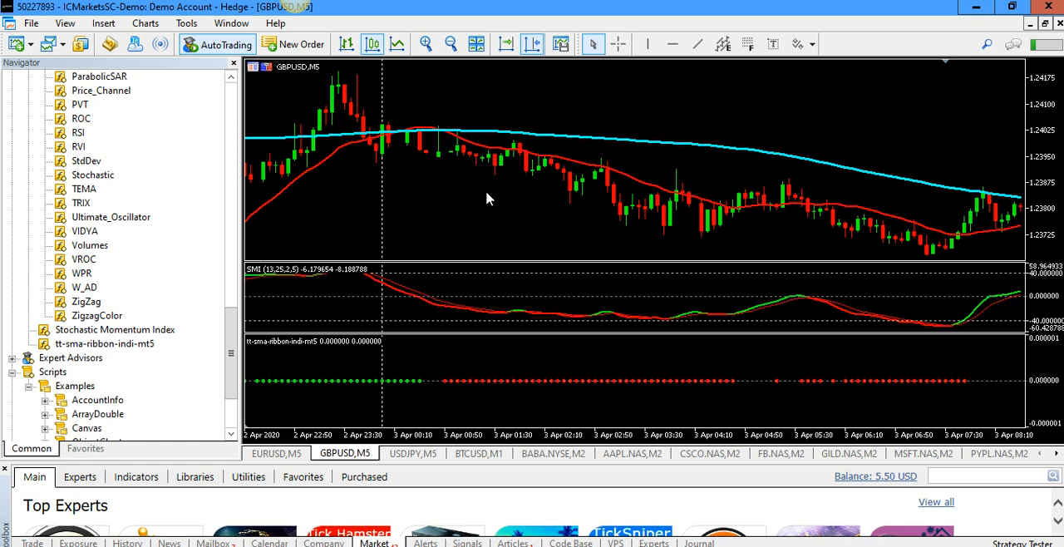
pyautogui.scroll(-5, 487, 197)
pyautogui.scroll(-10, 487, 197)
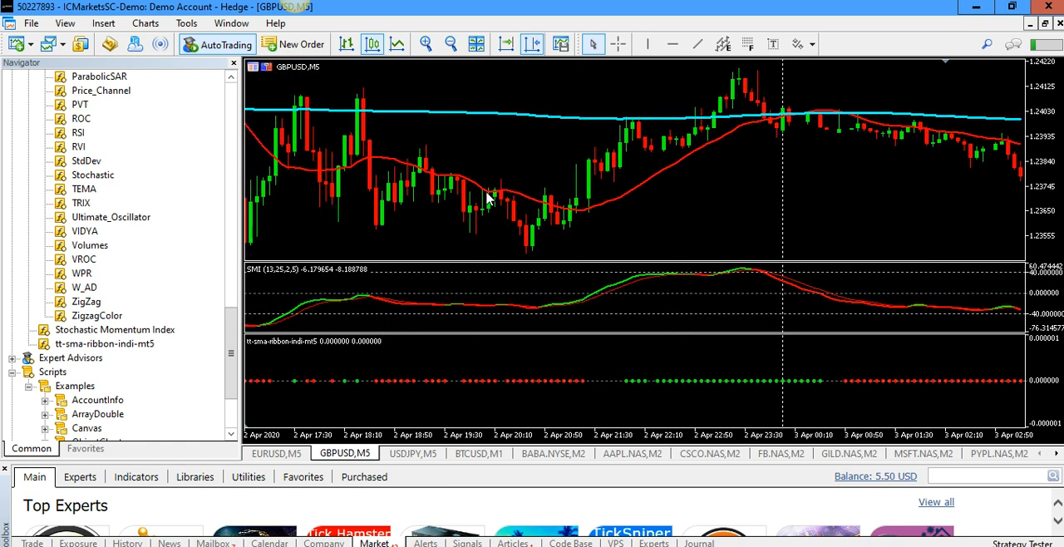
pyautogui.scroll(-7, 487, 197)
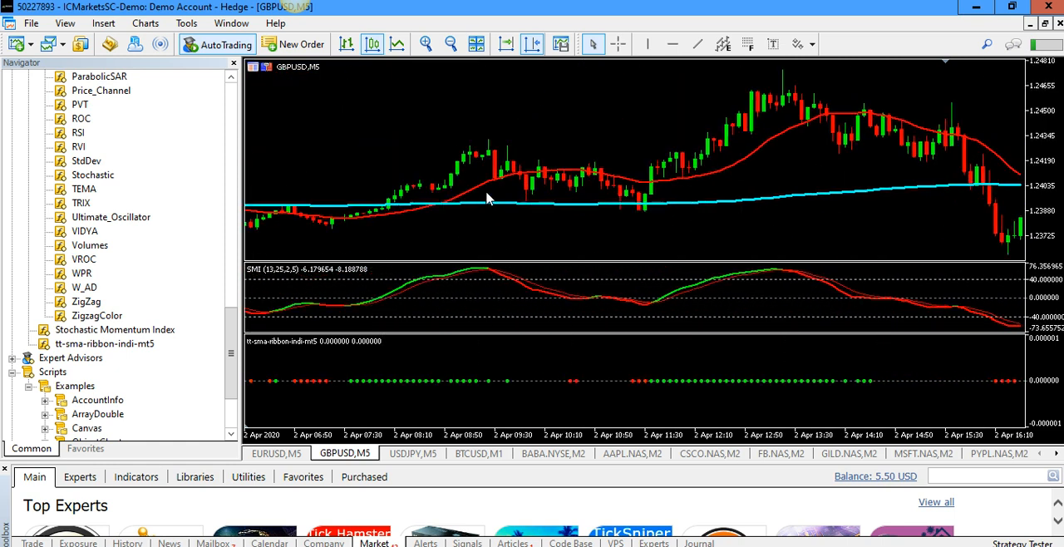
pyautogui.scroll(-2, 487, 197)
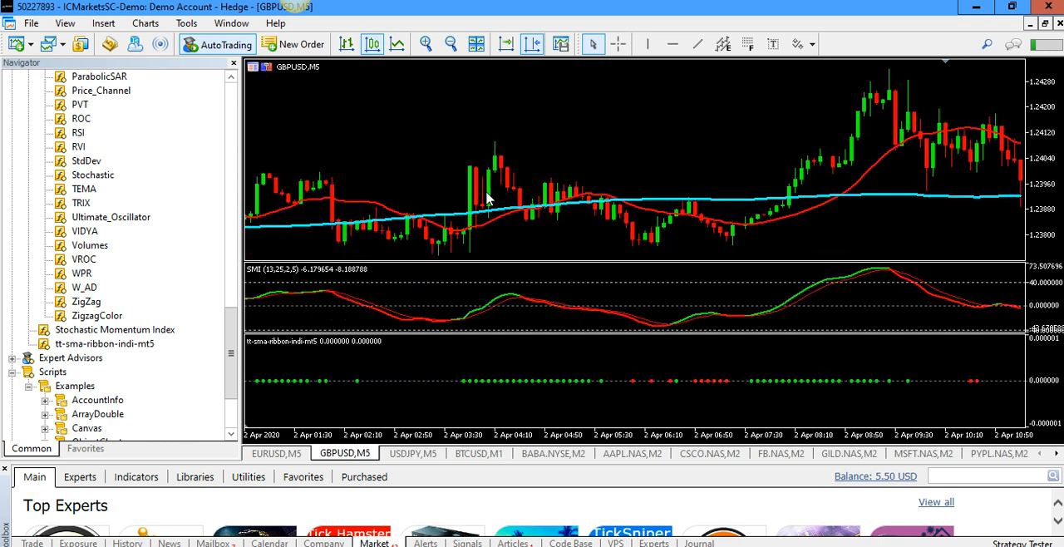
pyautogui.scroll(-7, 487, 197)
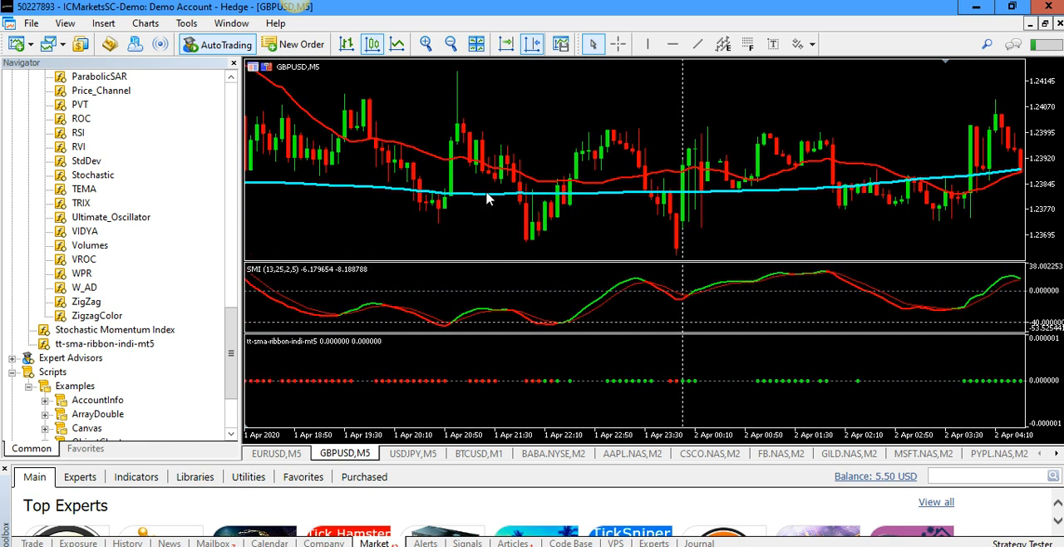
pyautogui.scroll(4, 487, 197)
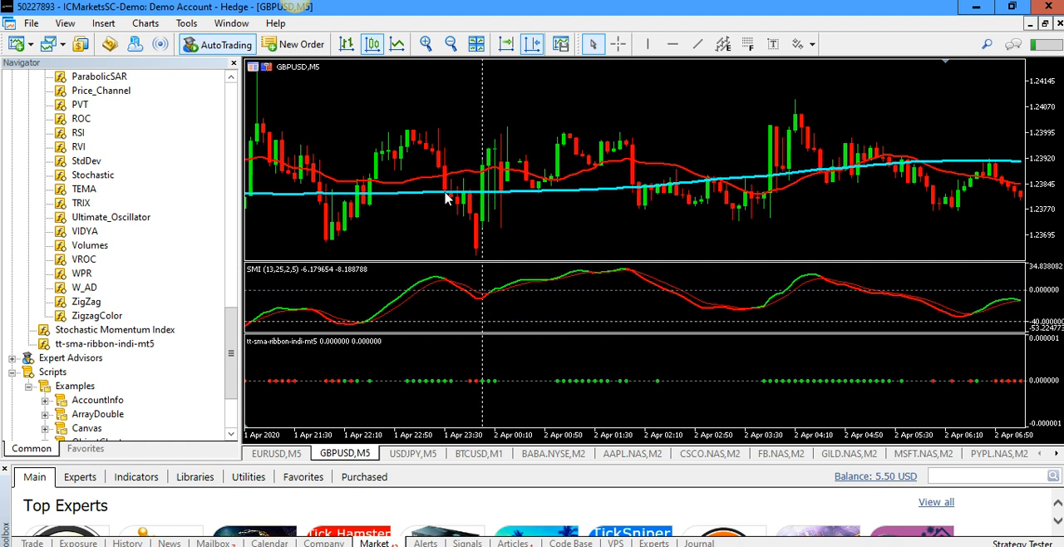
pyautogui.moveTo(347, 194)
pyautogui.scroll(8, 598, 358)
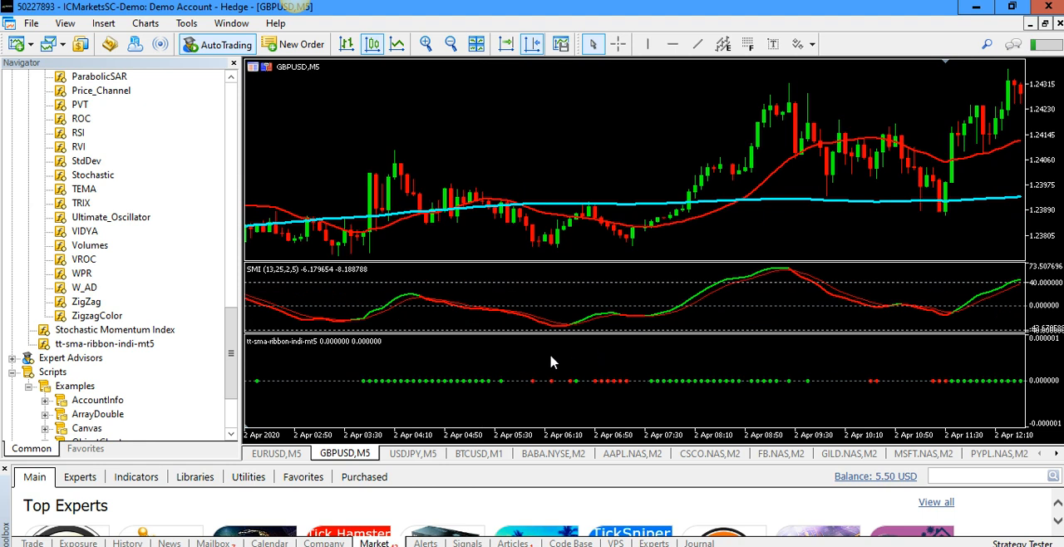